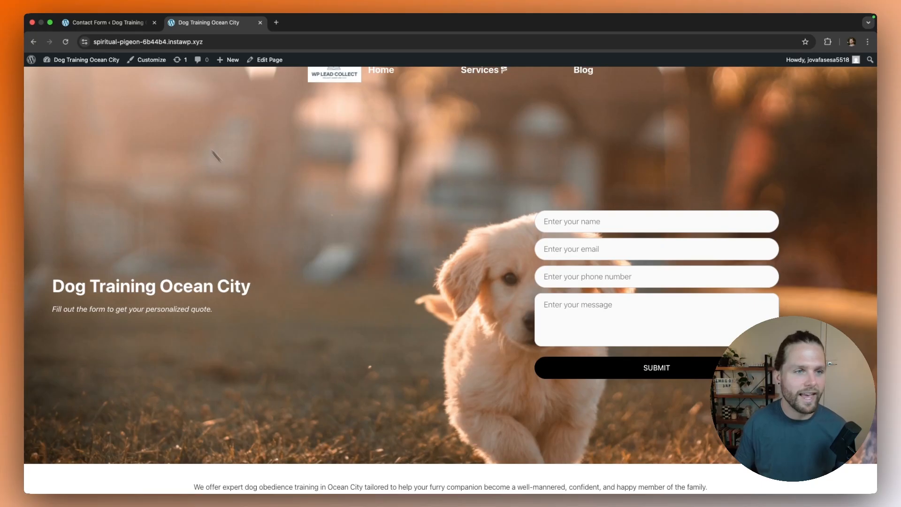
- Save the contact form settings with the Default form style and view the result on the website's homepage
left_click(108, 22)
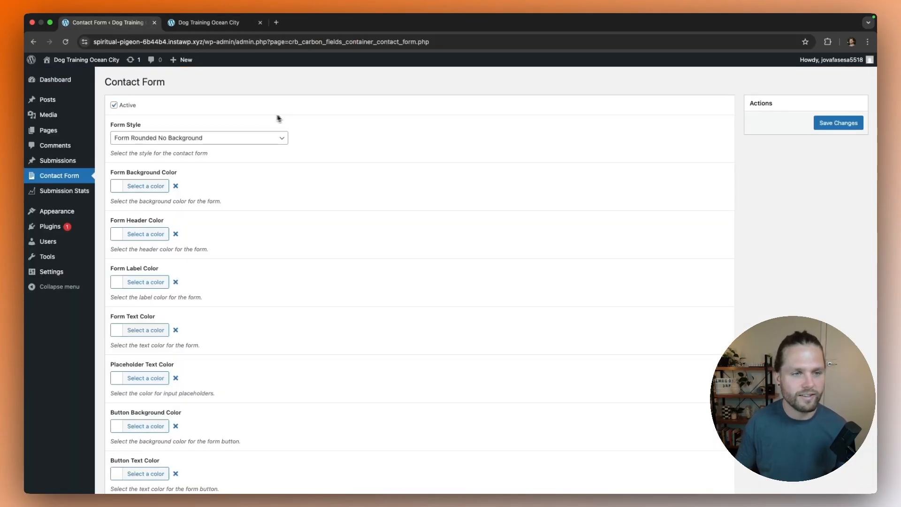
left_click(149, 139)
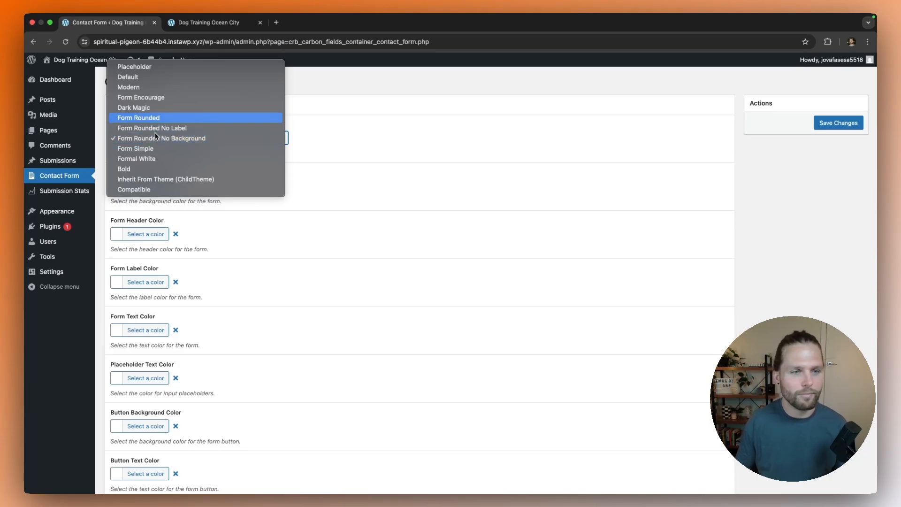
left_click(143, 80)
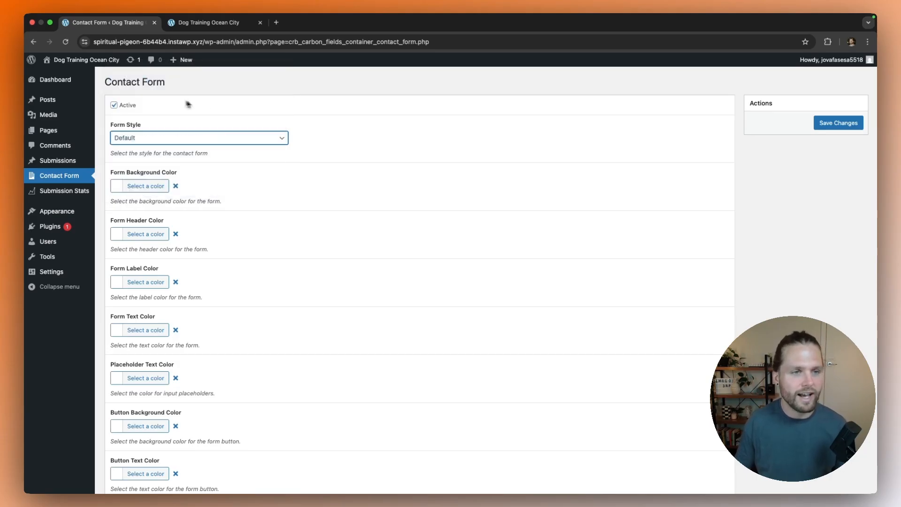
left_click(837, 127)
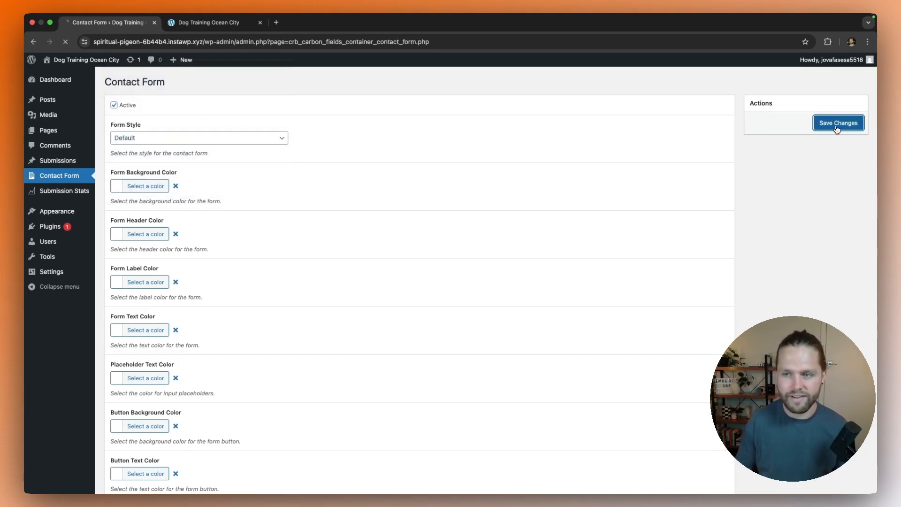
left_click(214, 28)
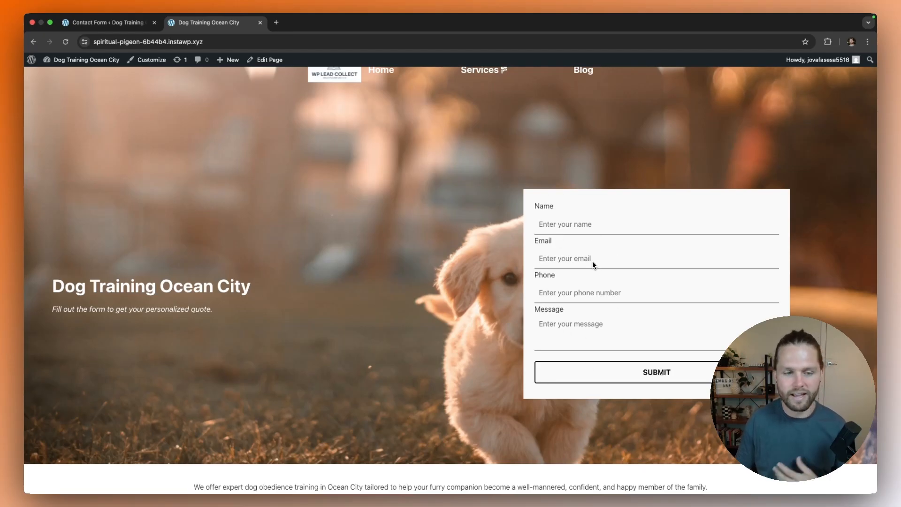
- Save a near-black form background color for the contact form and reload the homepage to check it
left_click(108, 22)
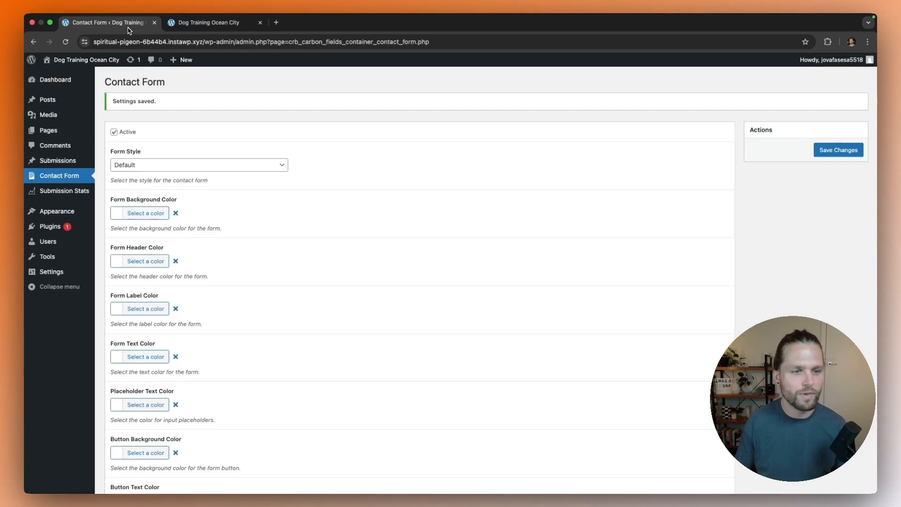
scroll(123, 237, "down", 3)
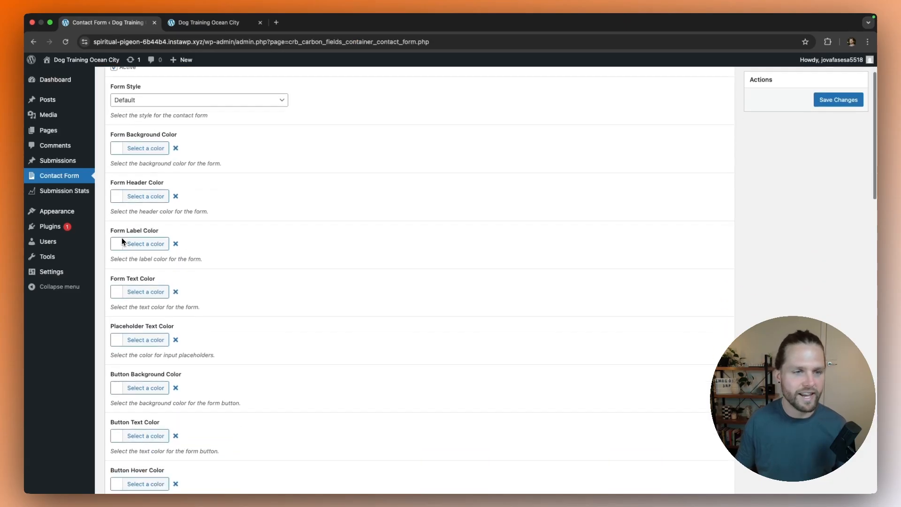
left_click(133, 145)
left_click_drag(146, 161, 107, 167)
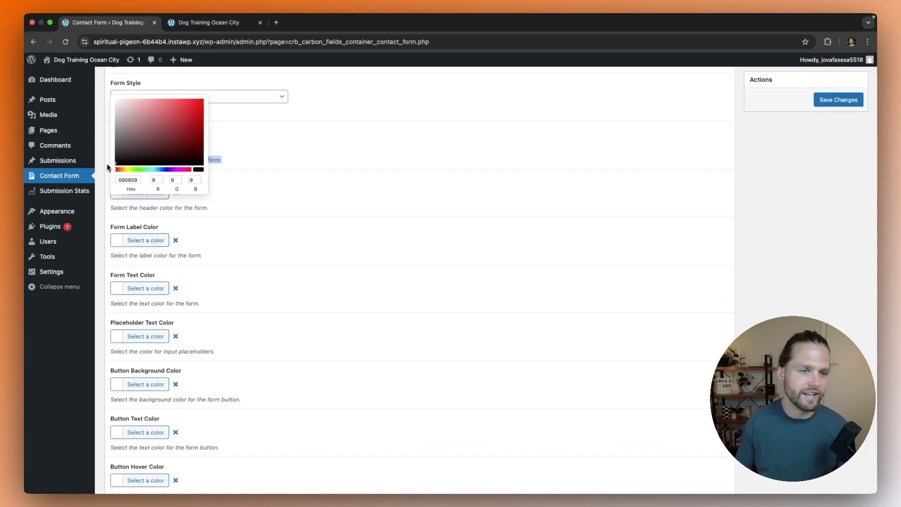
left_click(339, 136)
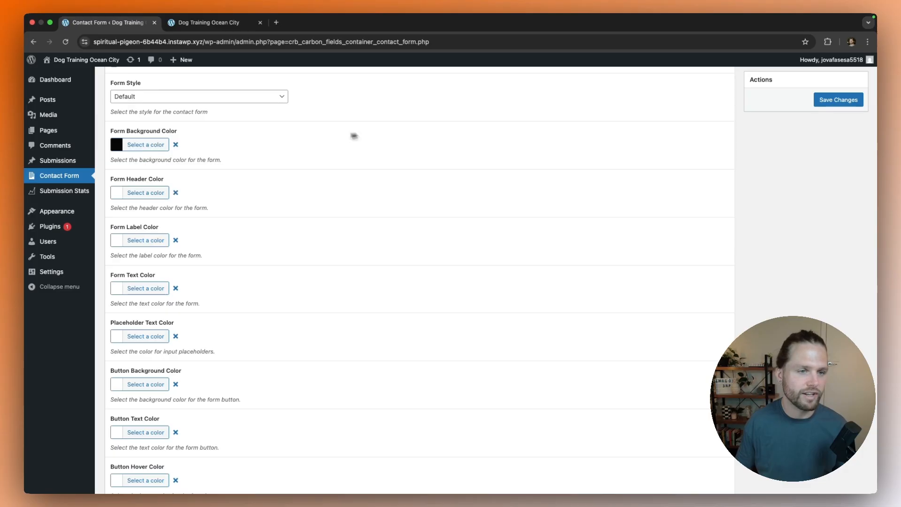
scroll(140, 205, "down", 6)
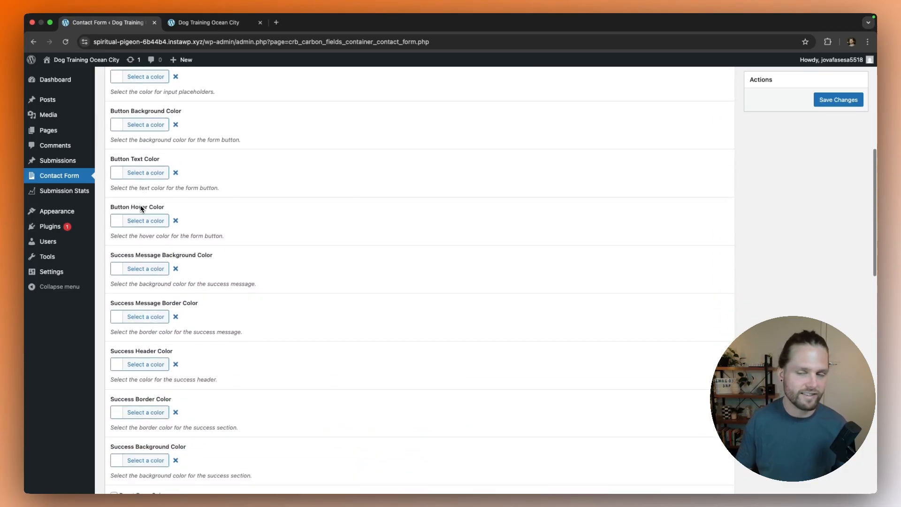
scroll(141, 209, "up", 6)
left_click(834, 151)
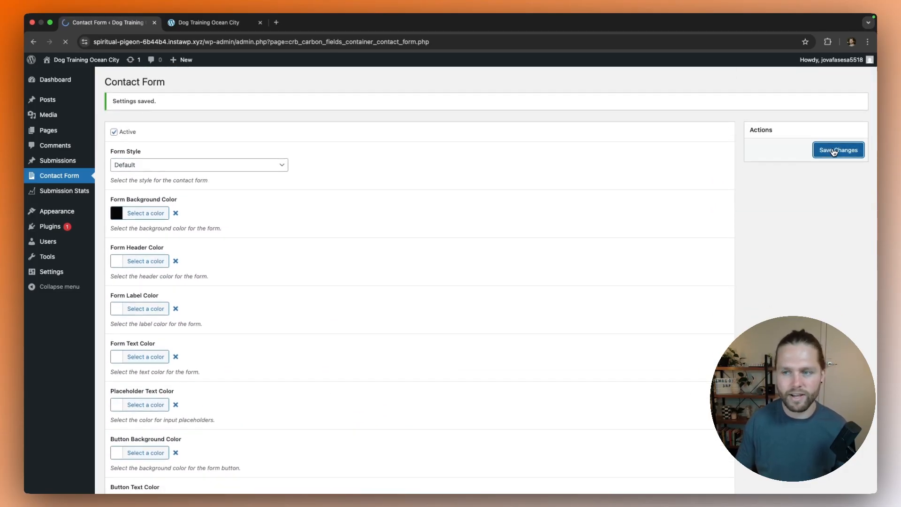
left_click(219, 23)
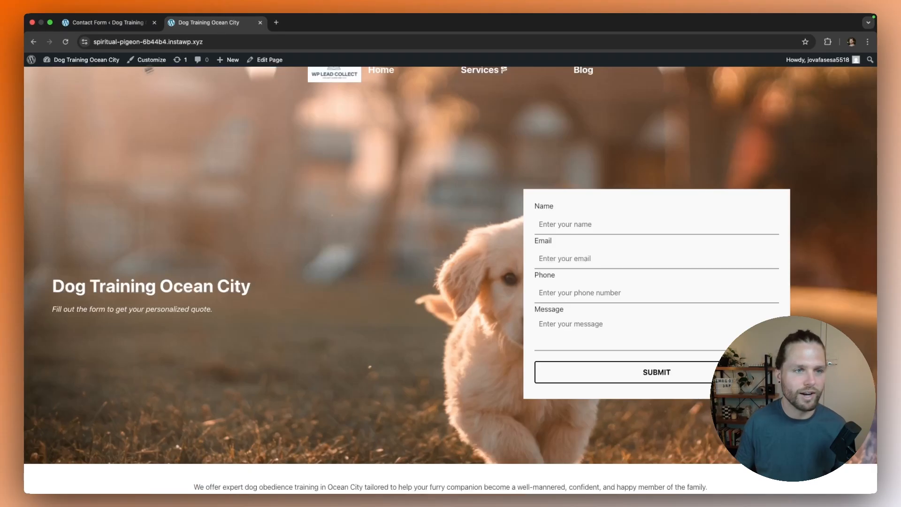
left_click(65, 41)
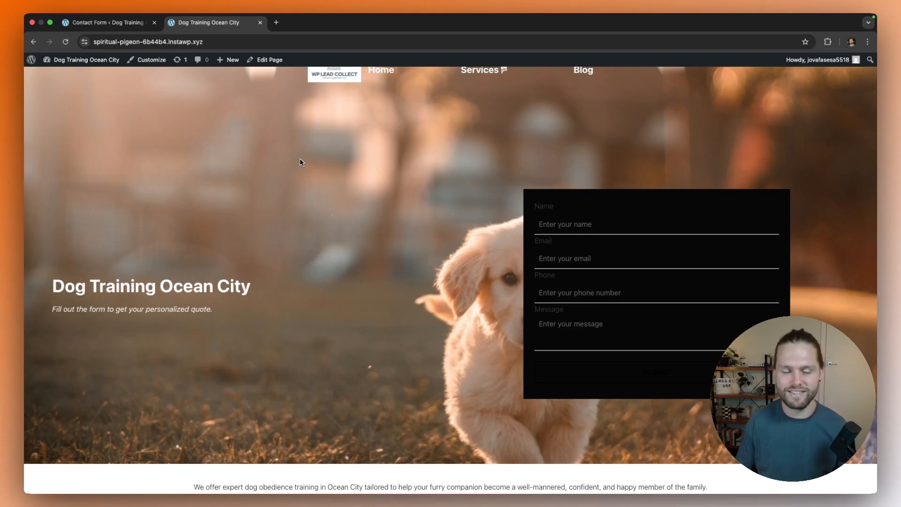
- Save the contact form with the Form Encourage style and reload the homepage to check it
left_click(103, 22)
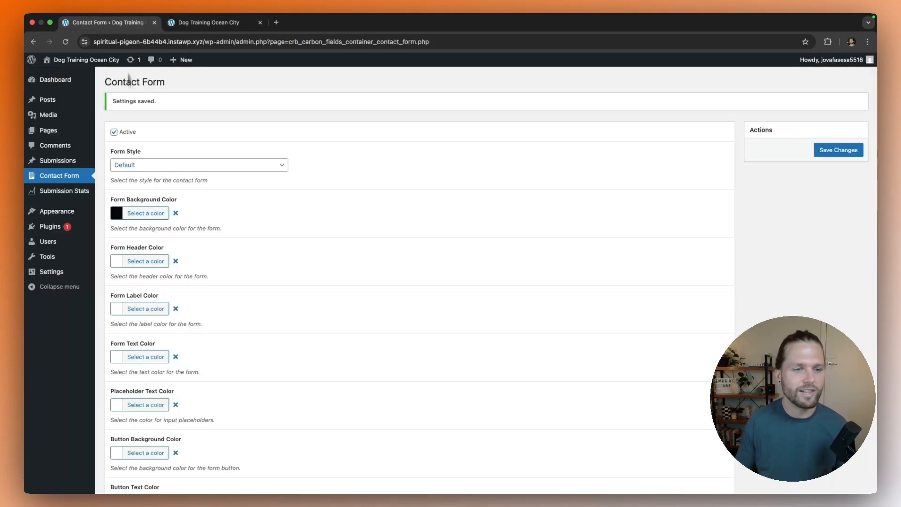
left_click(140, 165)
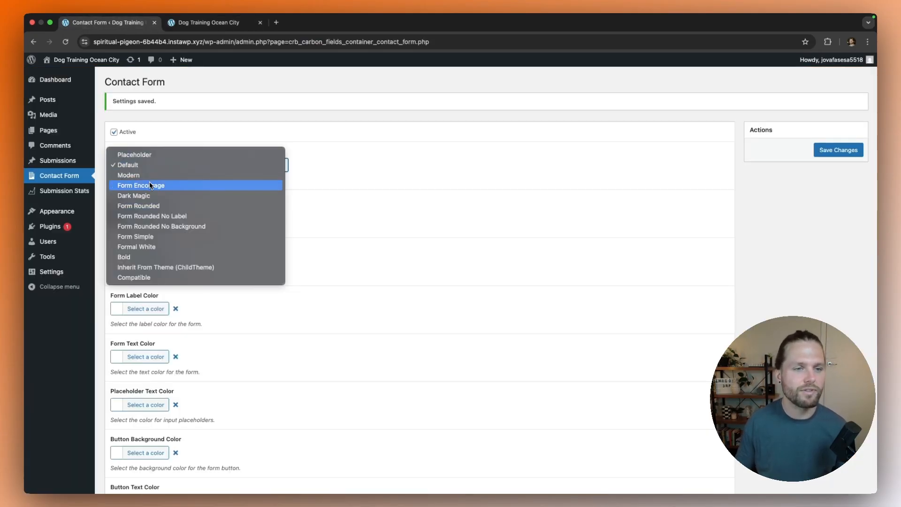
left_click(149, 186)
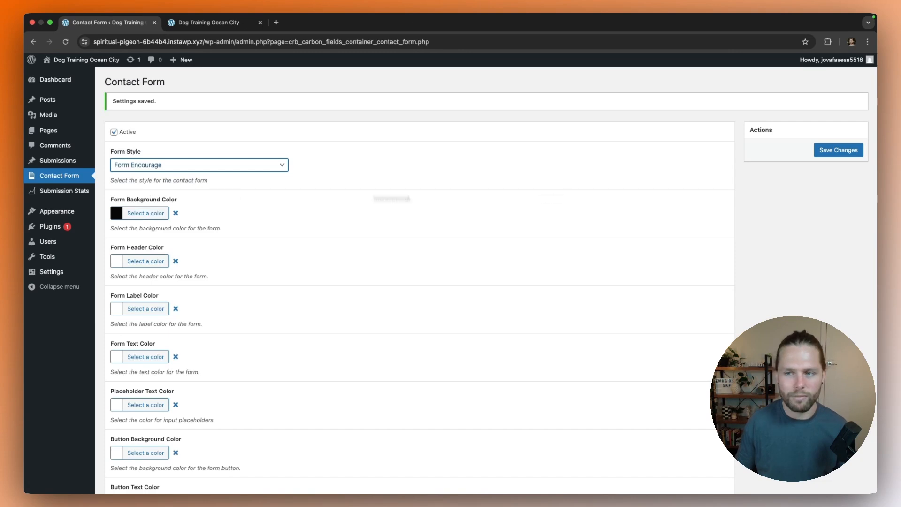
left_click(839, 151)
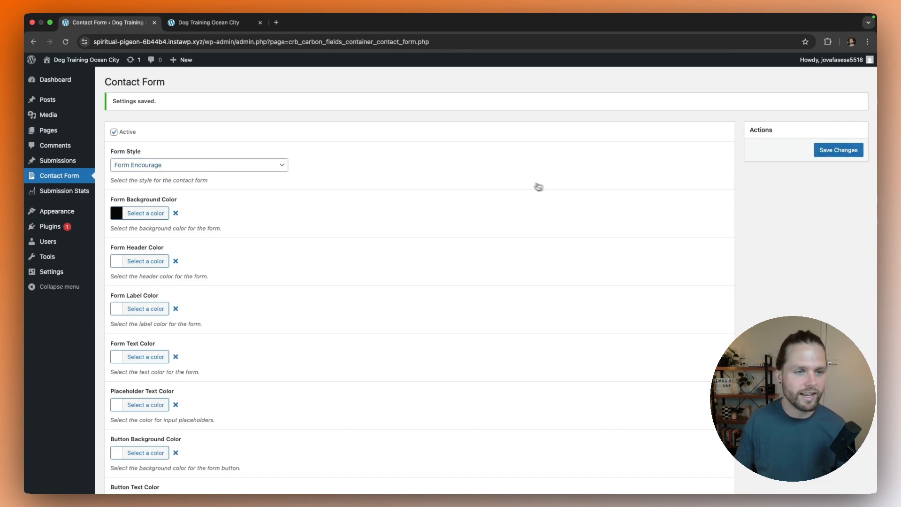
left_click(229, 27)
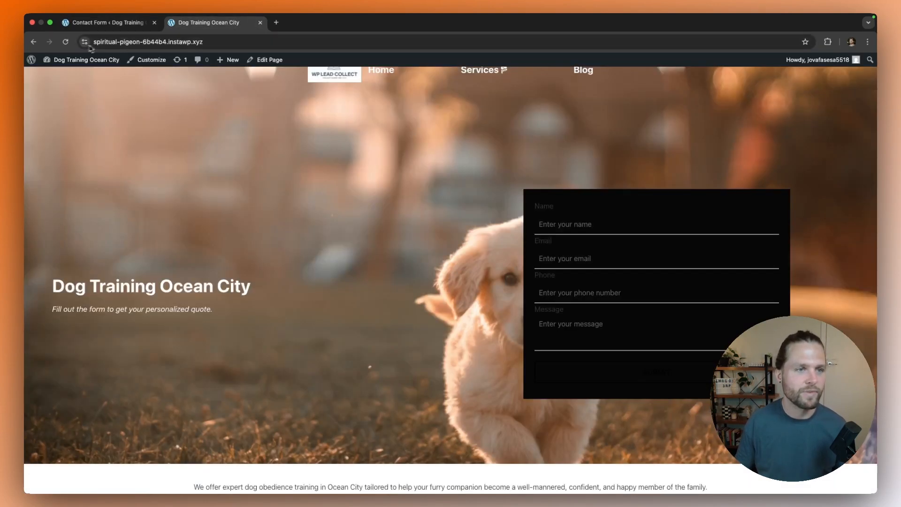
left_click(65, 42)
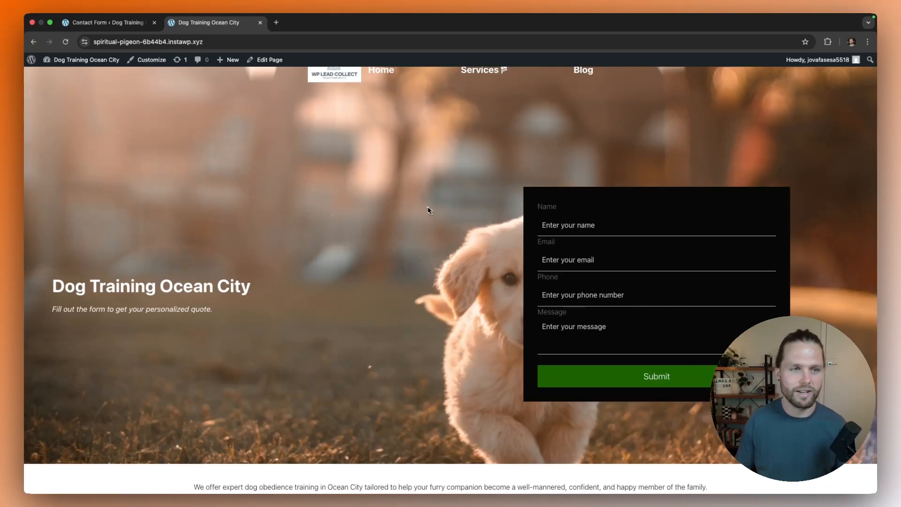
- Save the Form Rounded No Background style with the form background color cleared, and check the reloaded homepage
left_click(133, 23)
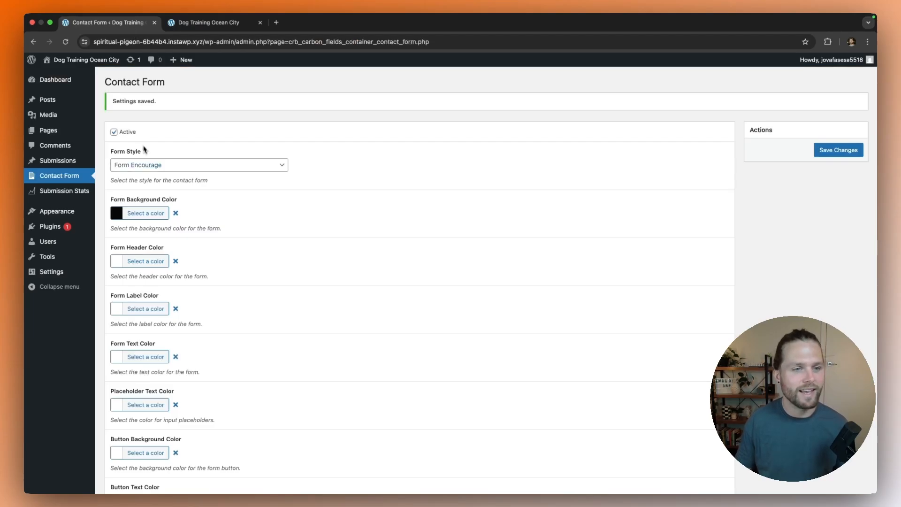
left_click(145, 167)
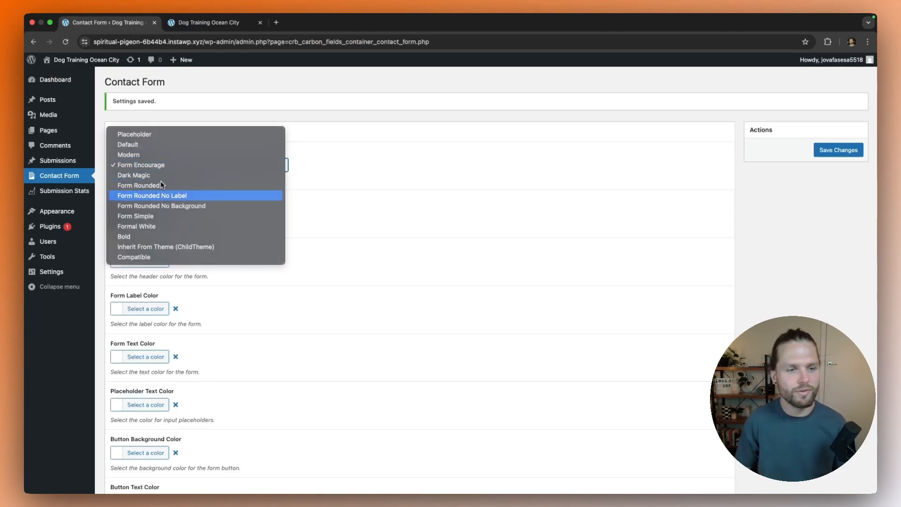
key("Escape")
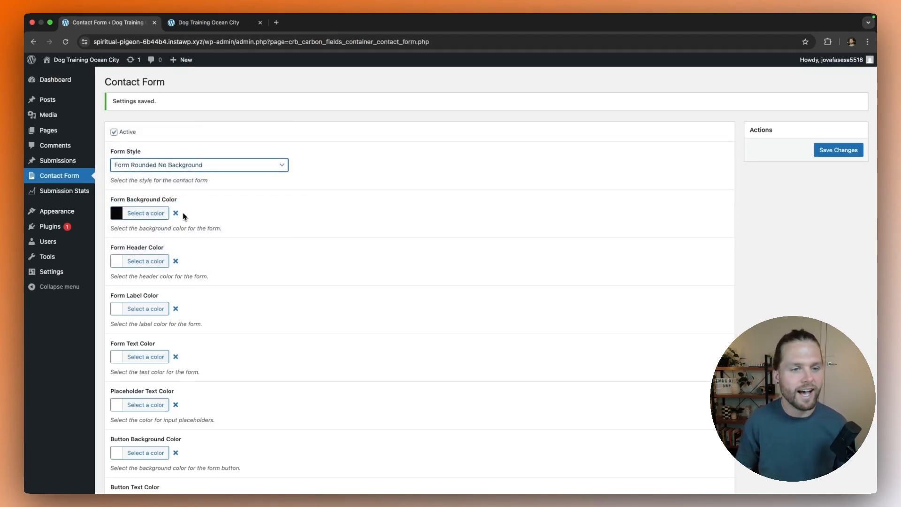
left_click(175, 214)
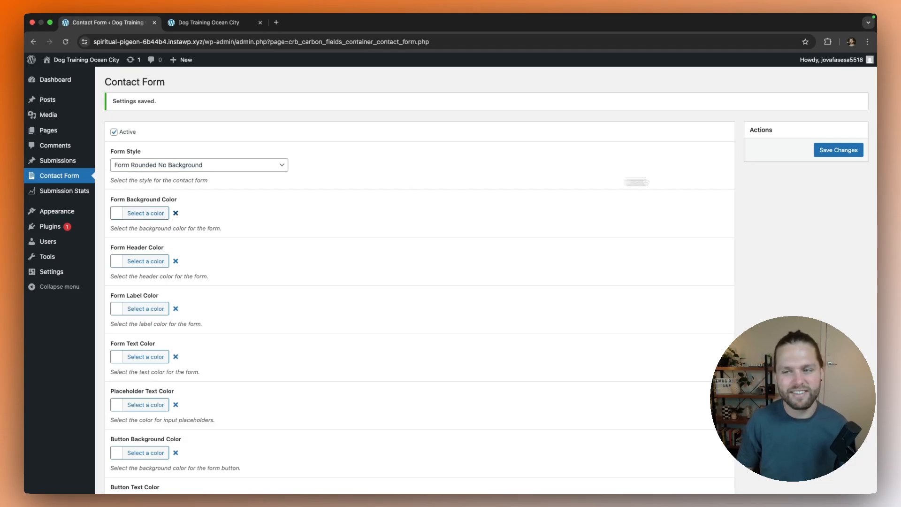
left_click(833, 151)
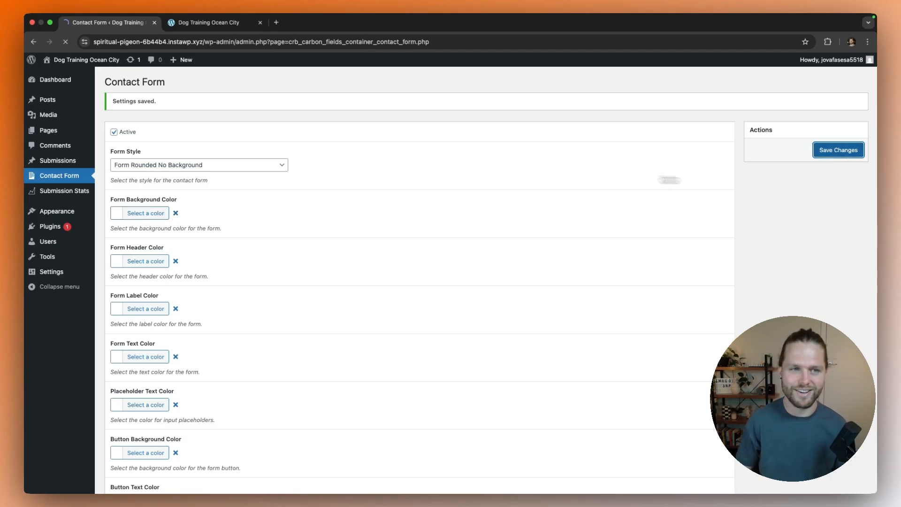
left_click(225, 24)
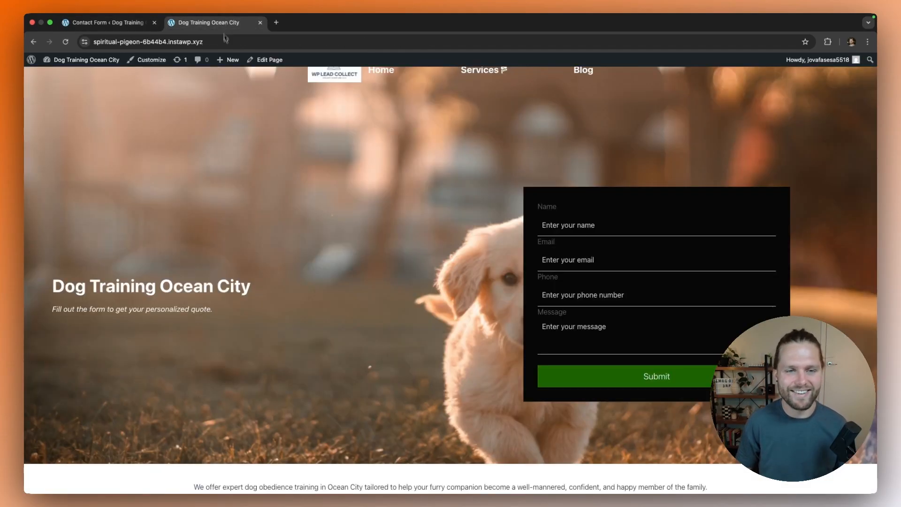
left_click(68, 43)
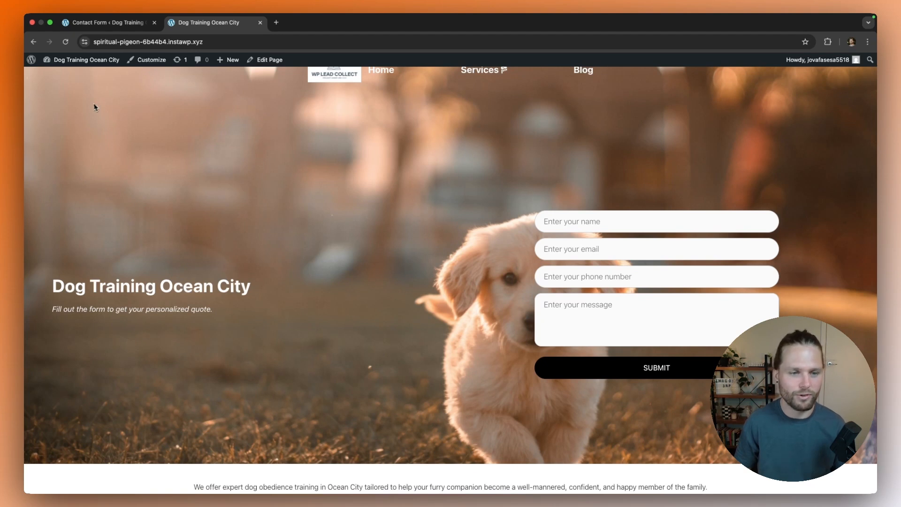
- Save the contact form with the Bold style and reload the homepage to check it
left_click(113, 23)
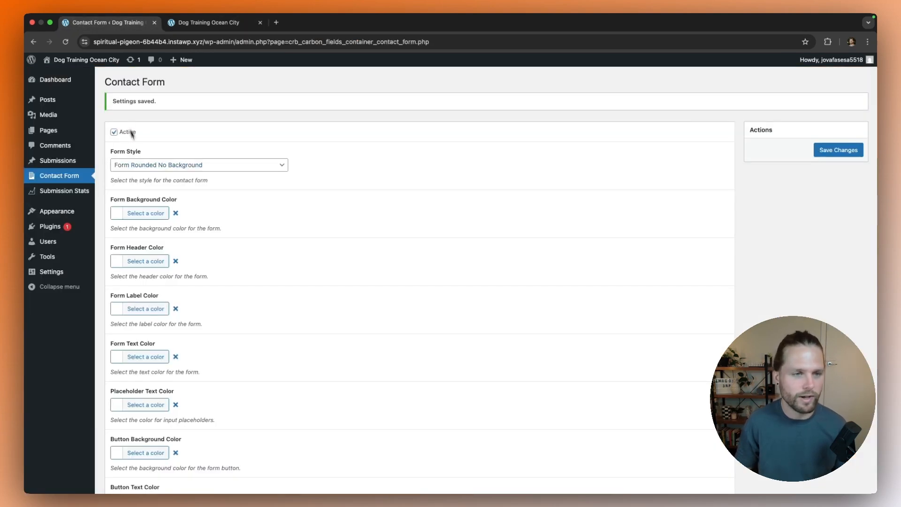
left_click(151, 165)
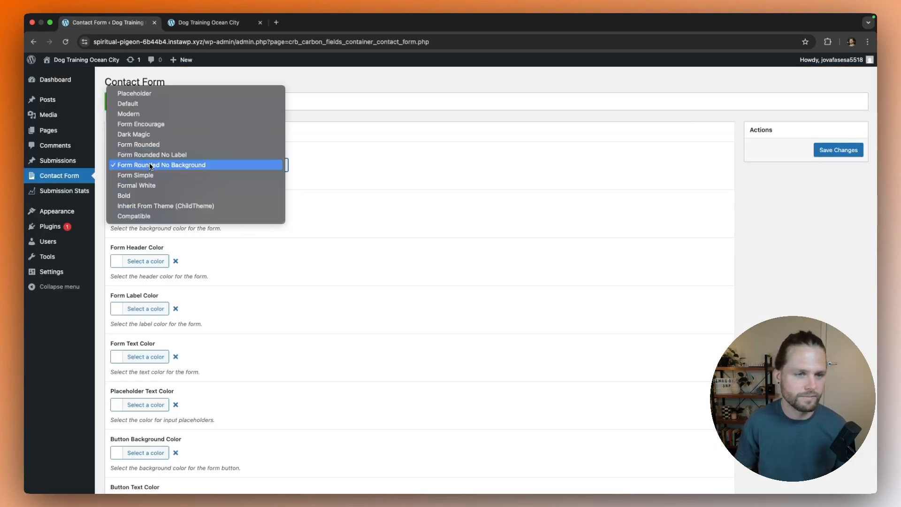
left_click(133, 197)
left_click(839, 150)
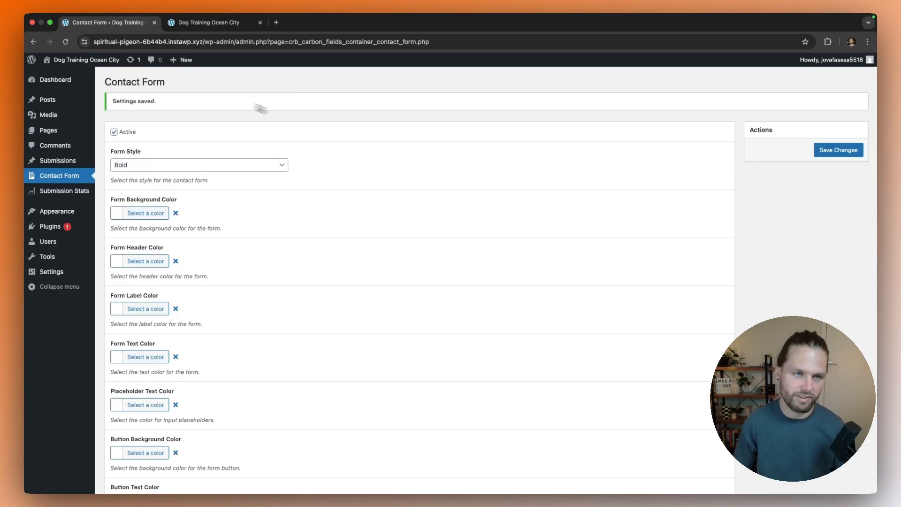
left_click(211, 23)
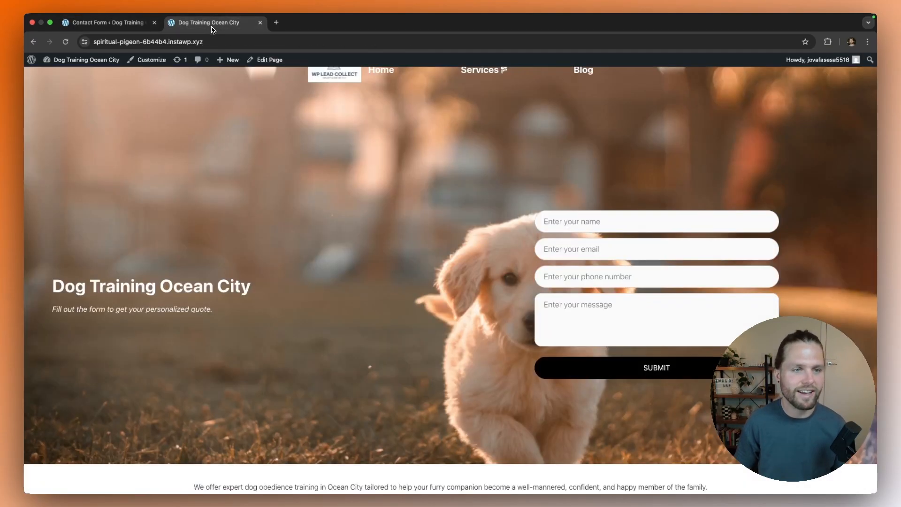
left_click(65, 42)
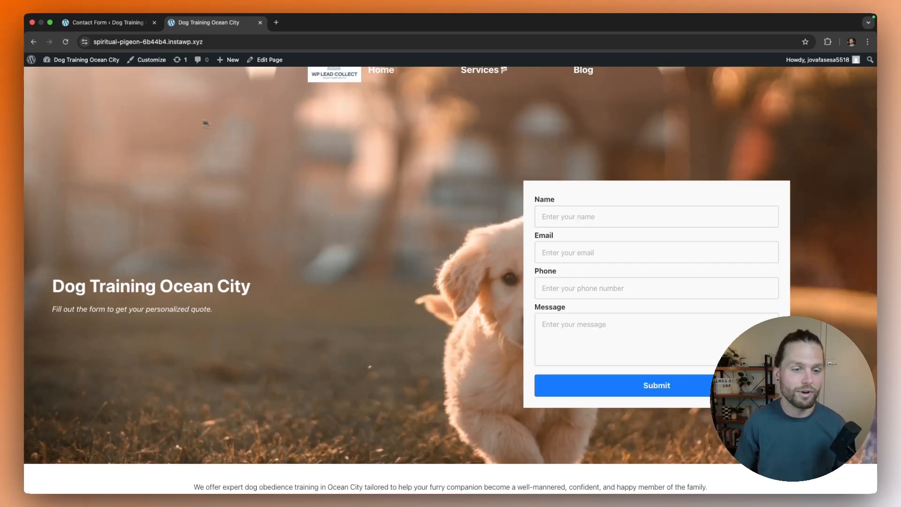
- Save the contact form with the Dark Magic style and reload the homepage to check it
left_click(129, 23)
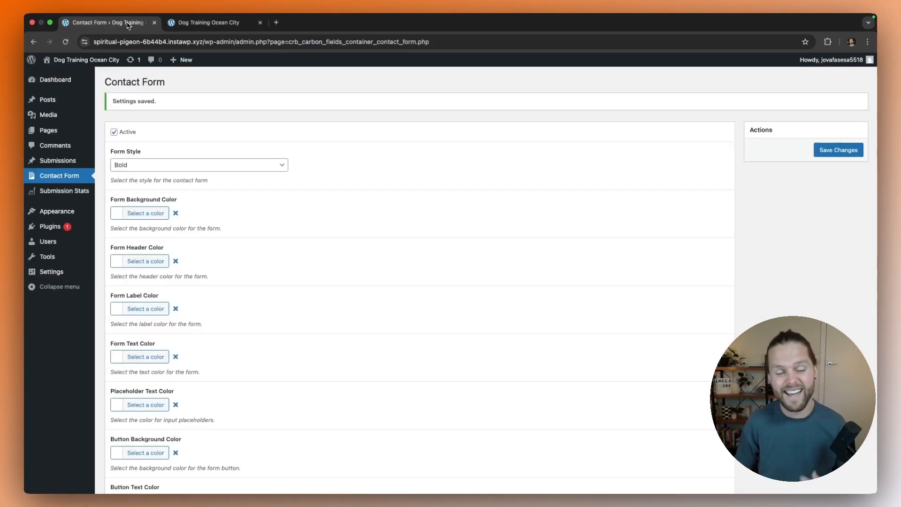
left_click(148, 165)
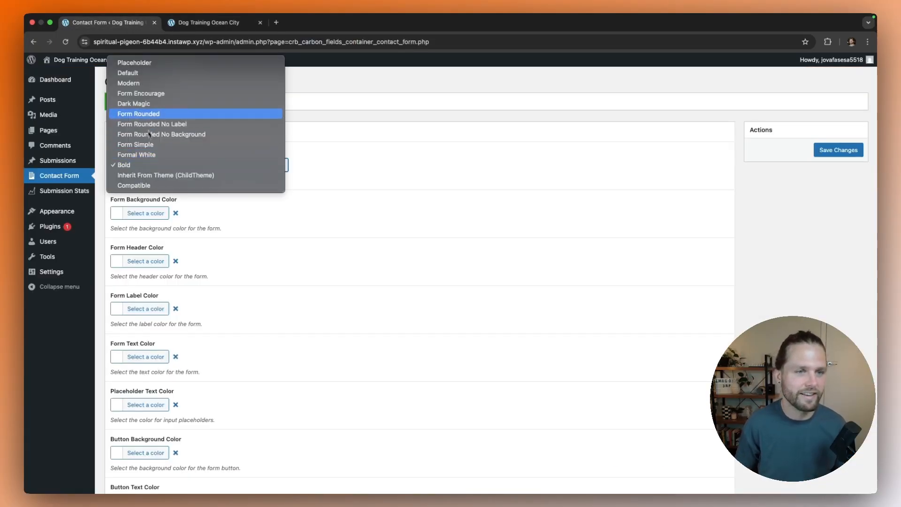
left_click(141, 104)
left_click(830, 149)
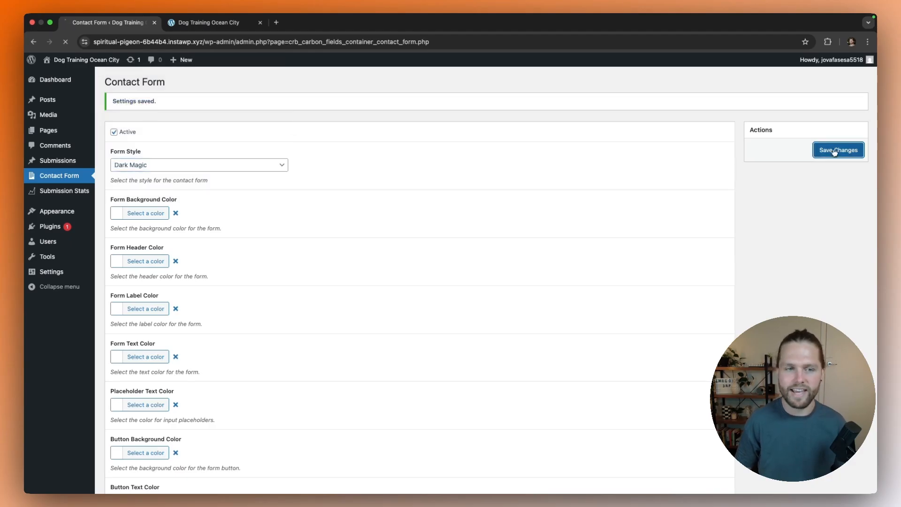
left_click(221, 24)
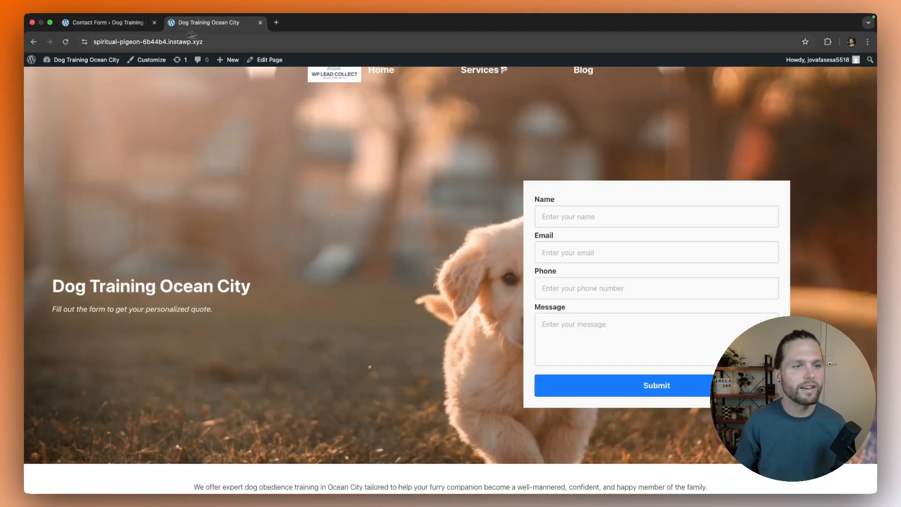
left_click(65, 42)
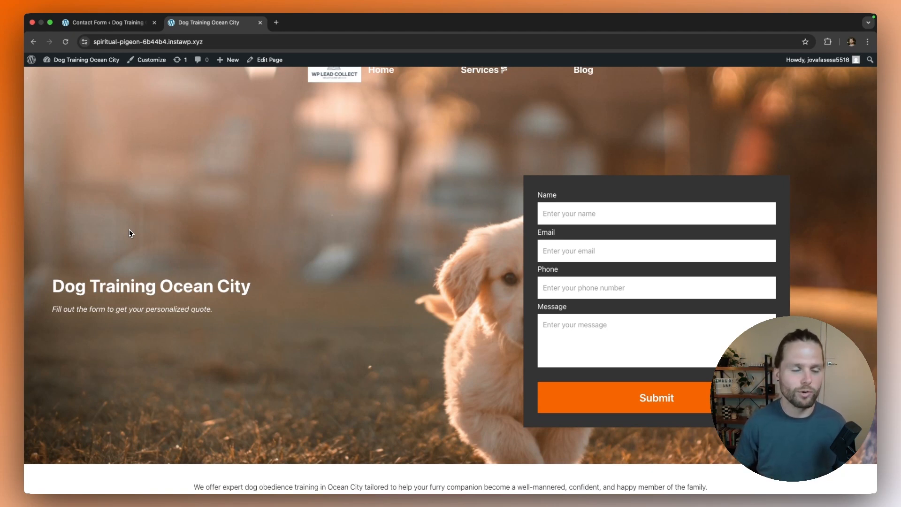
- Switch the contact form style to Form Rounded No Background, save it, and check the reloaded homepage
left_click(126, 26)
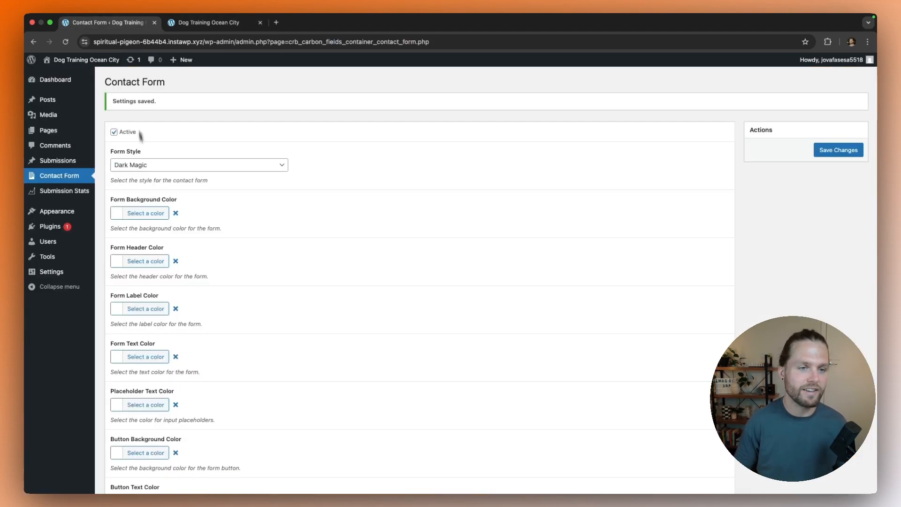
left_click(152, 165)
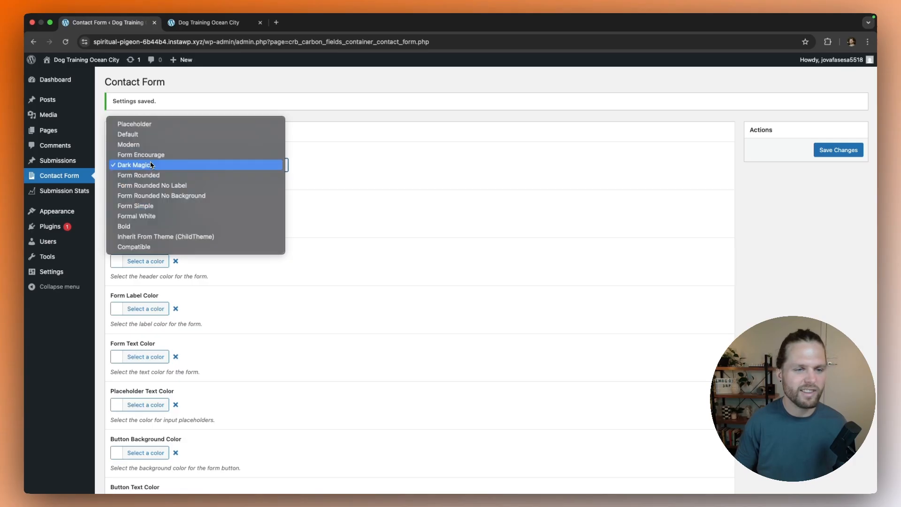
left_click(152, 196)
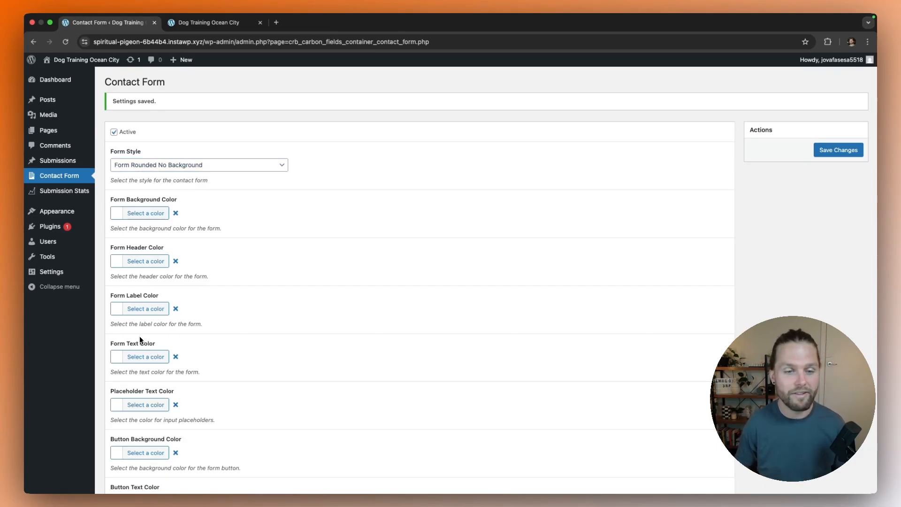
left_click(821, 154)
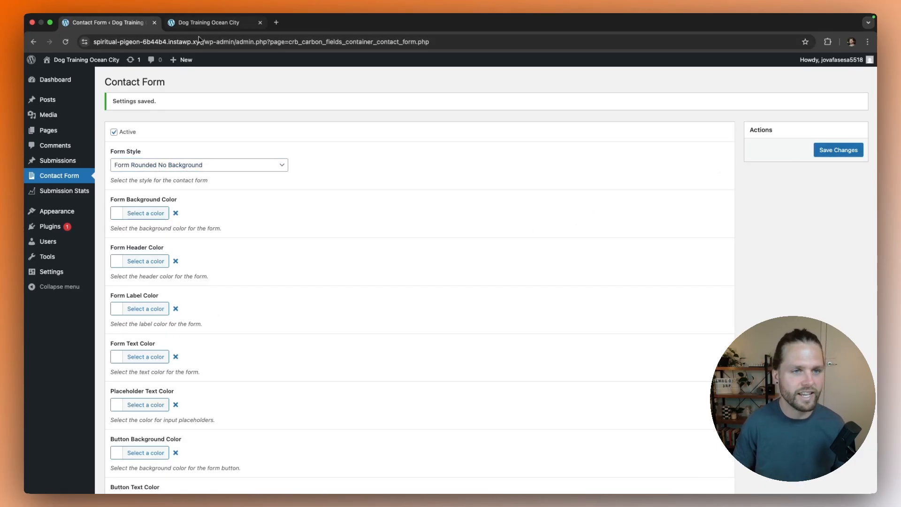
left_click(221, 22)
left_click(66, 42)
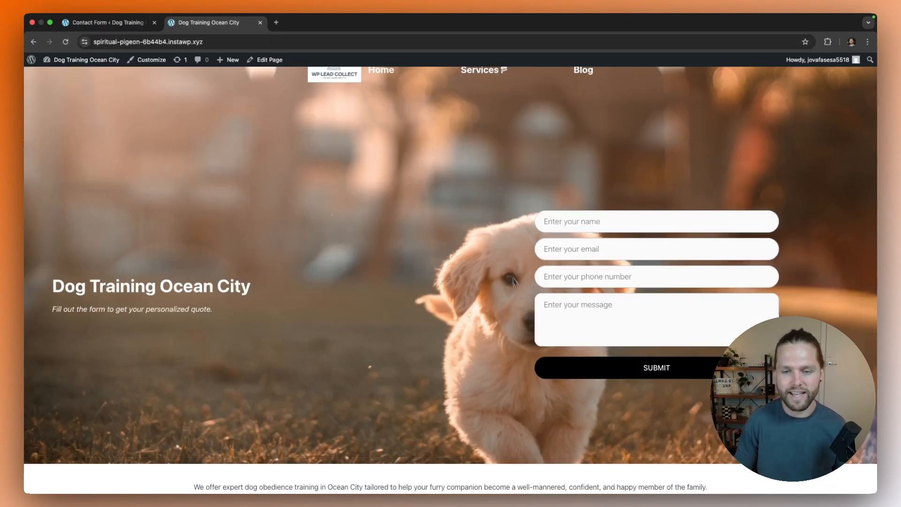
- Set the form's button background color to bright green 4BFB4B, save it, and reload the homepage to check it
left_click(106, 23)
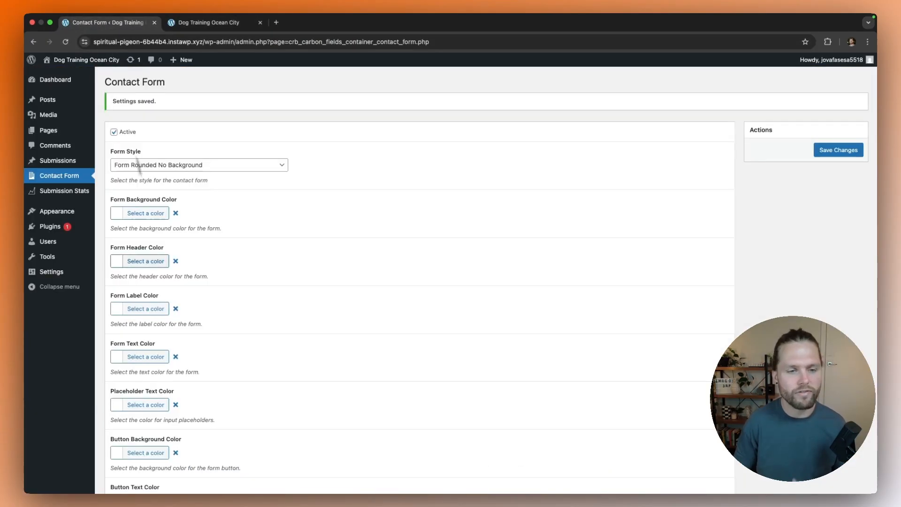
scroll(148, 287, "down", 4)
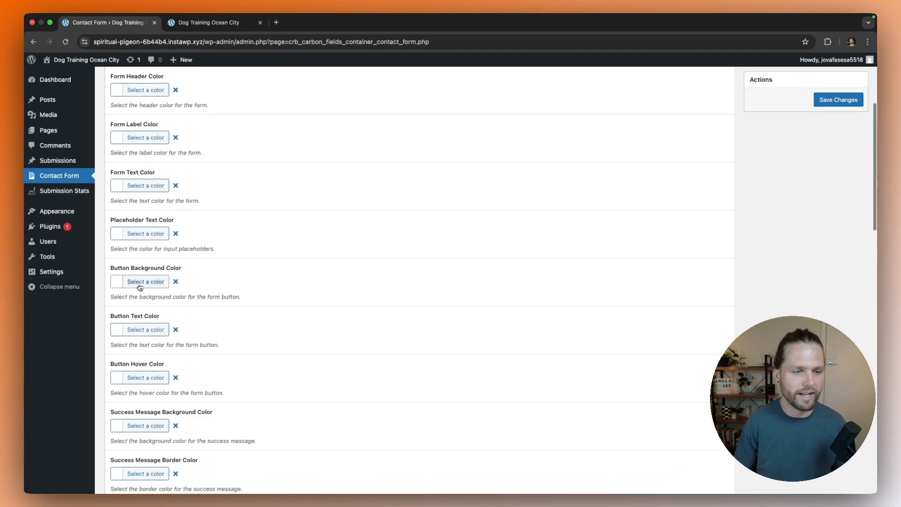
left_click(141, 283)
left_click(142, 306)
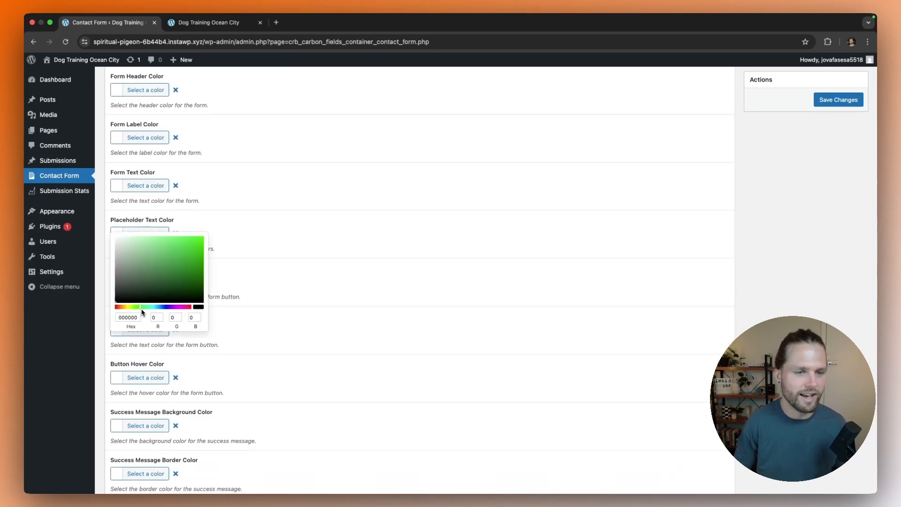
left_click_drag(155, 259, 176, 240)
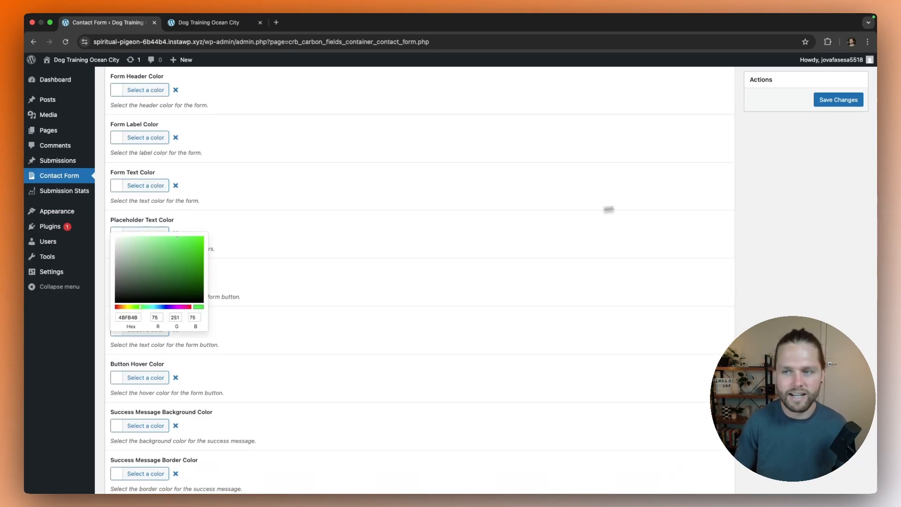
left_click(830, 102)
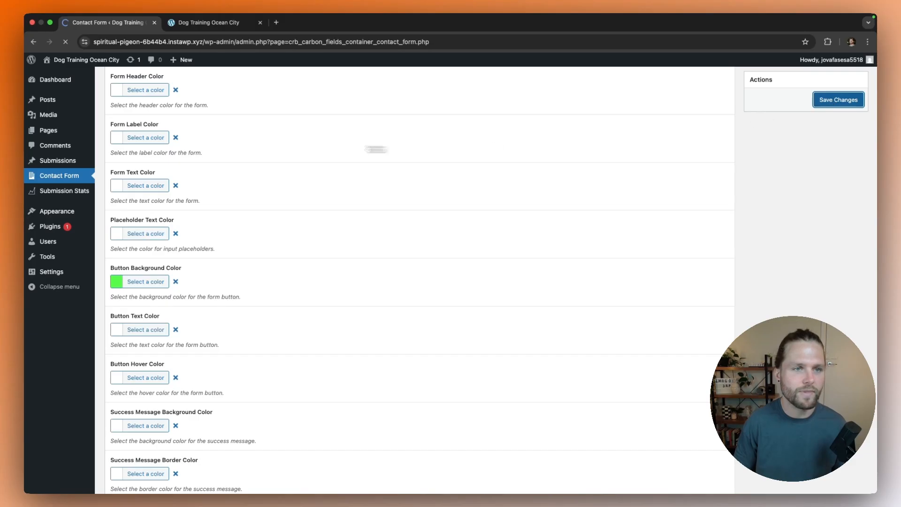
left_click(209, 22)
left_click(65, 42)
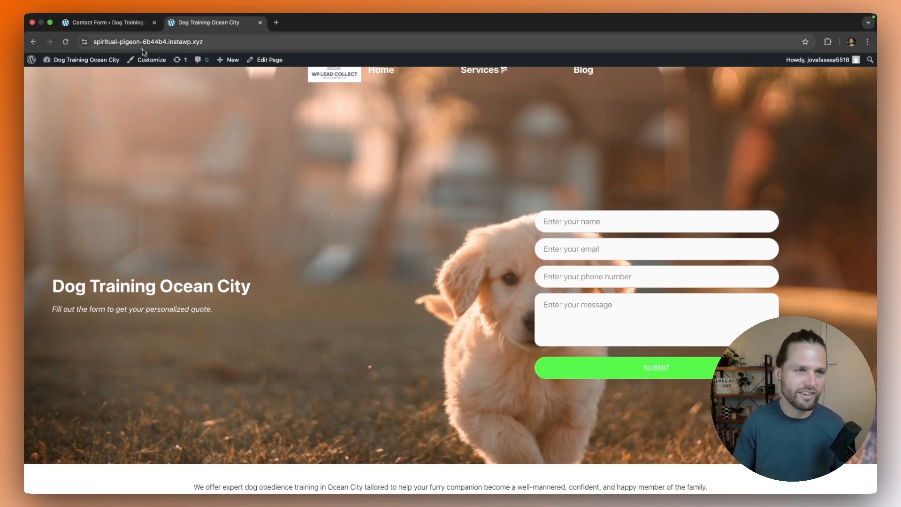
- Set the form's button hover color to a muted dark green, save it, and check the submit button on the reloaded homepage
left_click(127, 22)
scroll(141, 235, "down", 5)
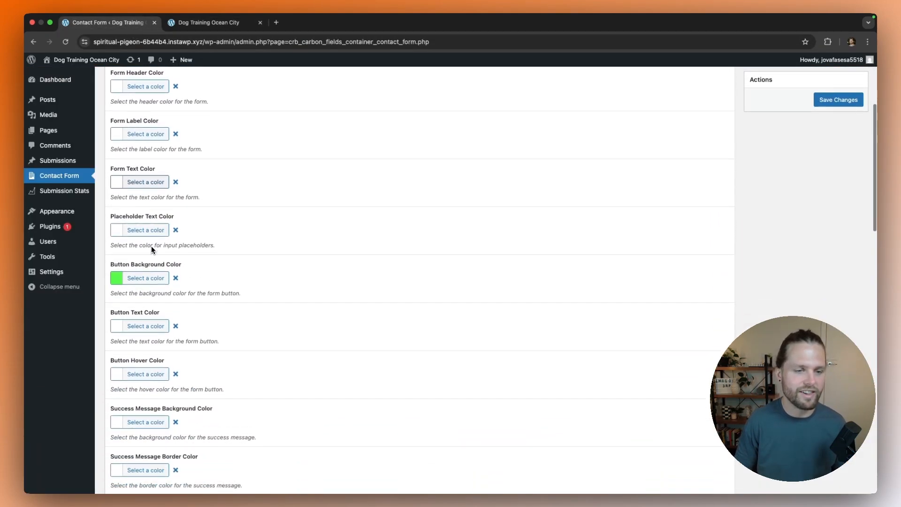
left_click(131, 317)
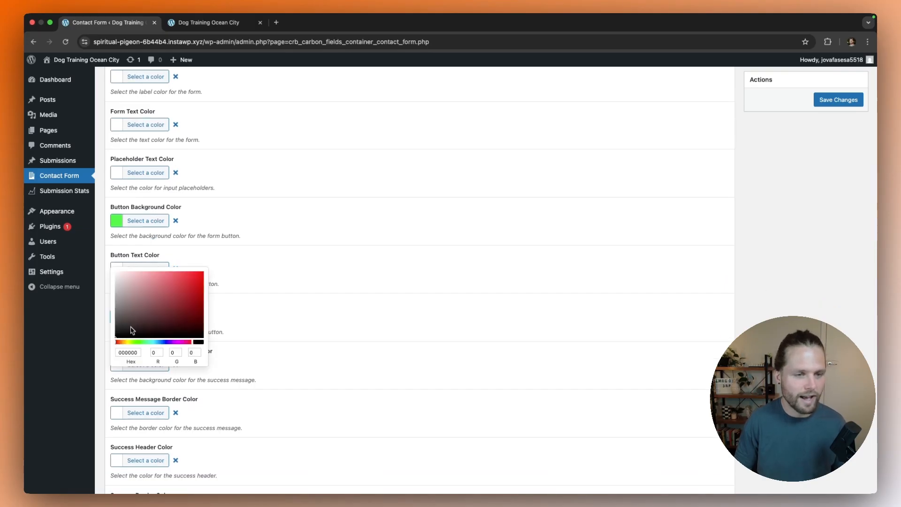
left_click(136, 342)
mouse_move(143, 310)
left_mouse_down()
mouse_move(133, 314)
mouse_move(145, 308)
left_mouse_up()
left_click(217, 271)
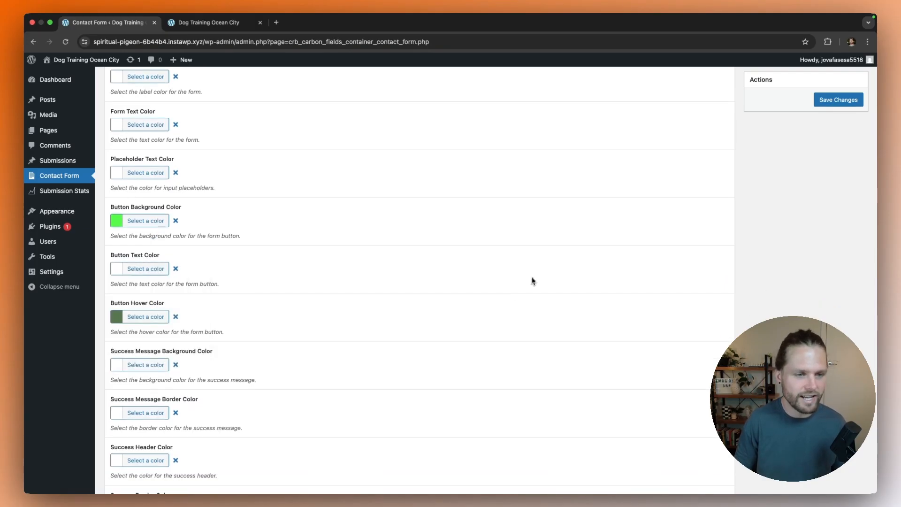
left_click(843, 102)
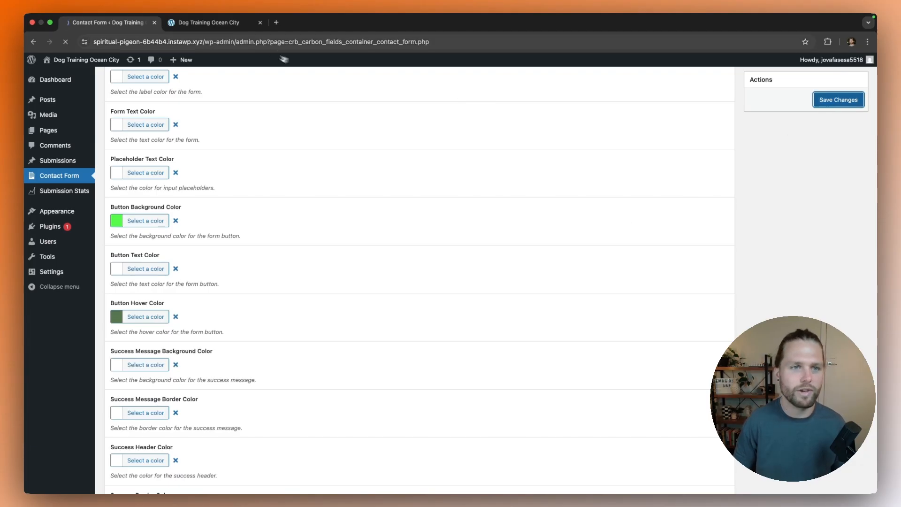
left_click(209, 22)
left_click(65, 41)
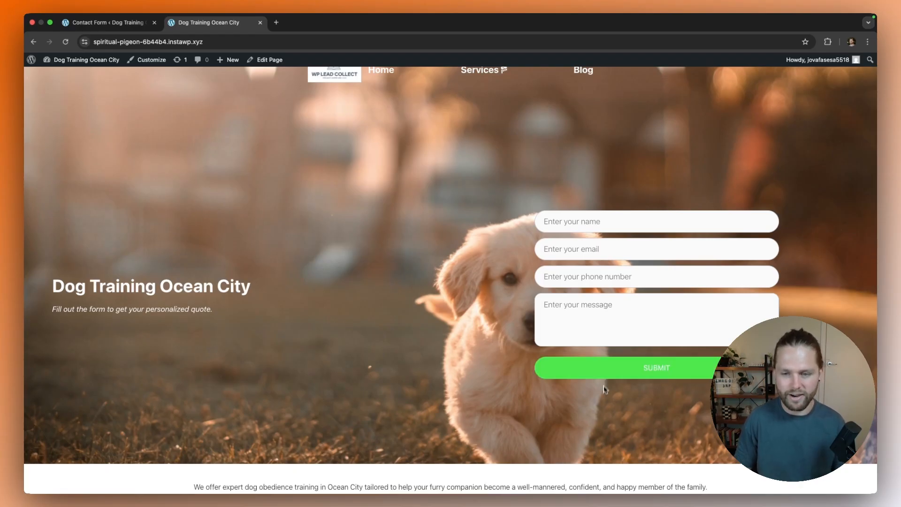
- Add a fifth custom field to the contact form with the label Service and the field type Select
left_click(108, 23)
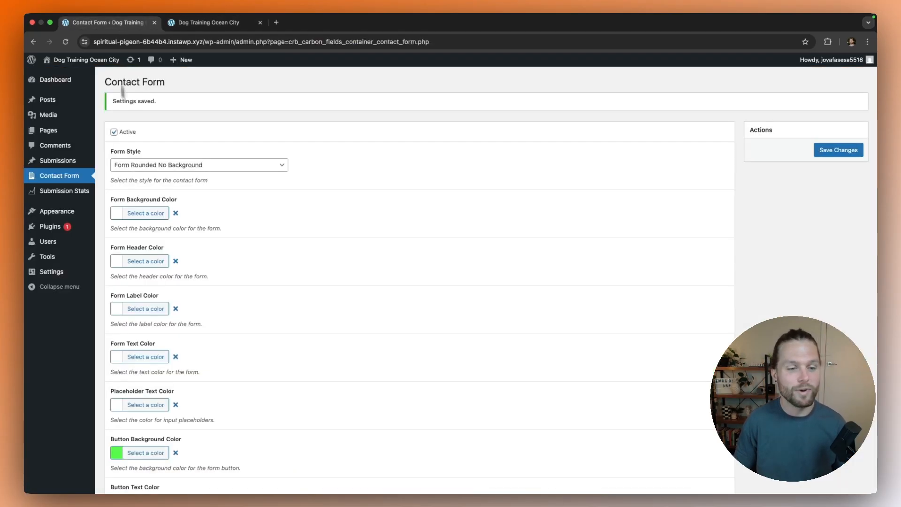
scroll(163, 317, "down", 5)
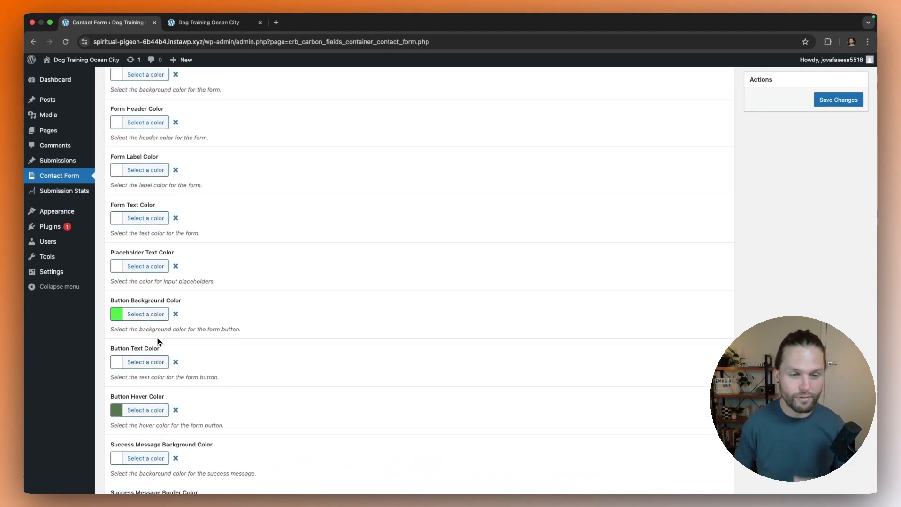
scroll(157, 241, "down", 15)
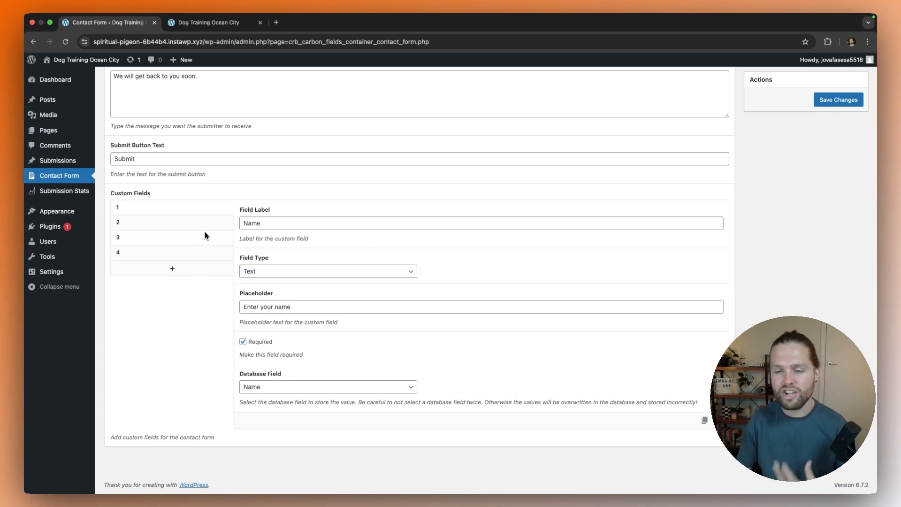
left_click(173, 276)
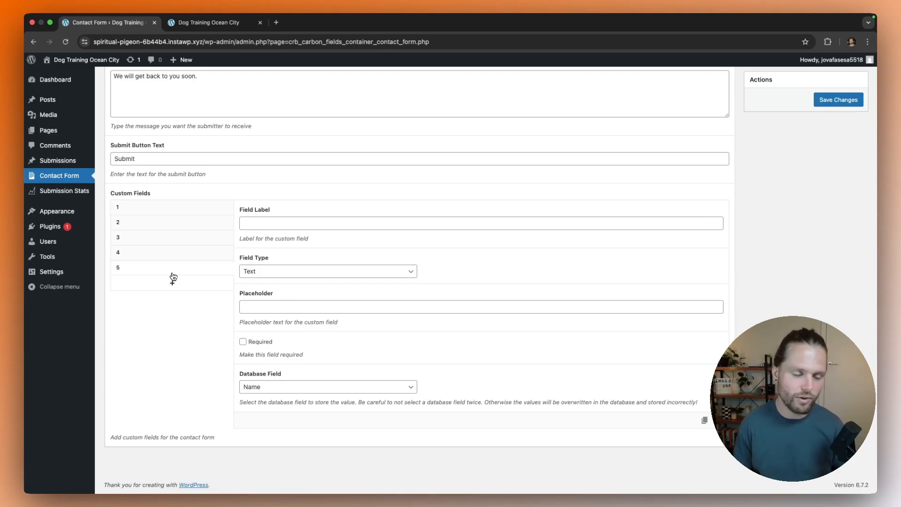
left_click(288, 223)
type("Service")
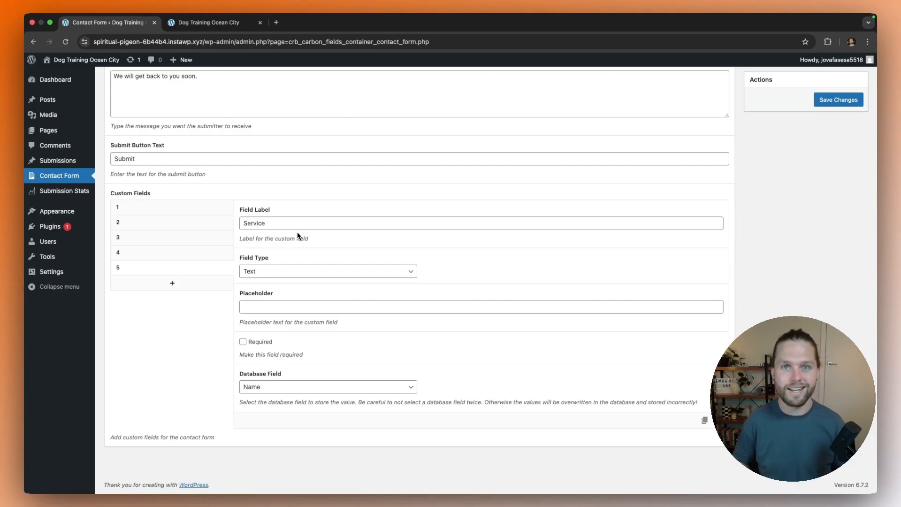
left_click(283, 267)
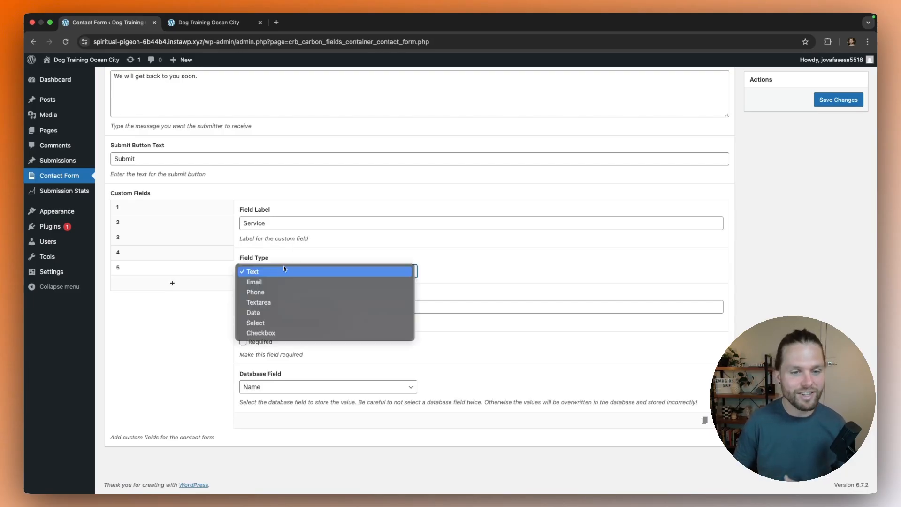
left_click(270, 324)
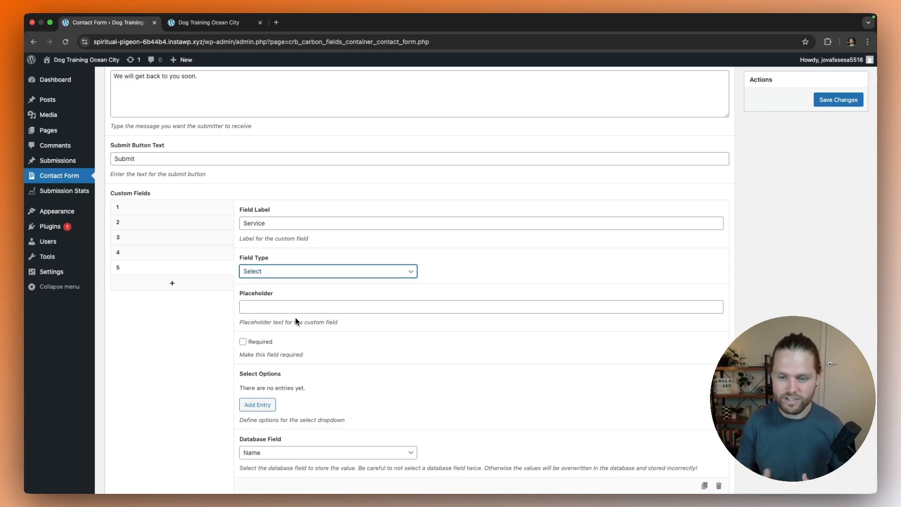
- Add the select options Dog Training and Obedience Training to the Service field, consulting the homepage's Services menu for the offered services
scroll(296, 318, "down", 1)
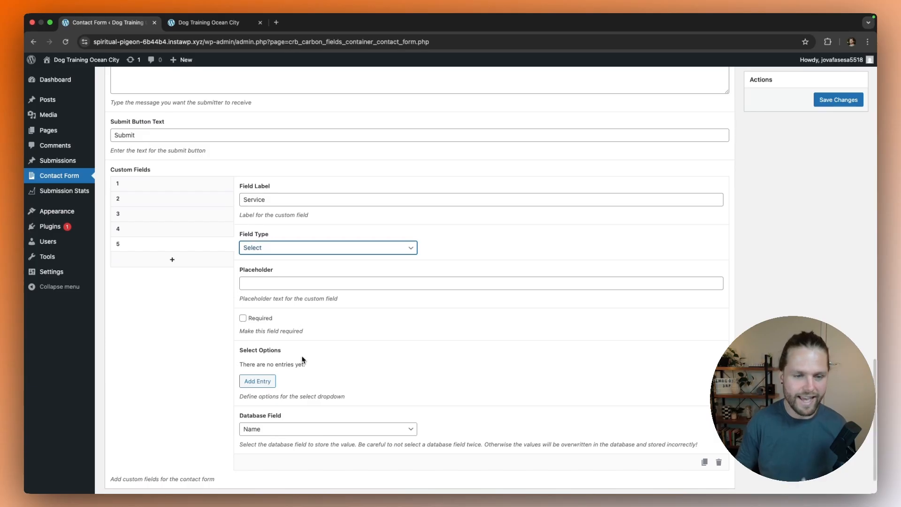
left_click(260, 381)
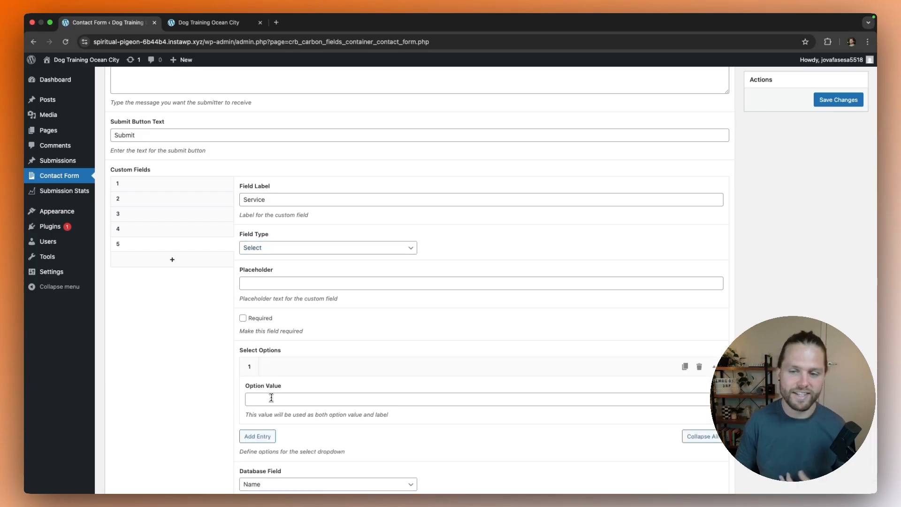
left_click(271, 398)
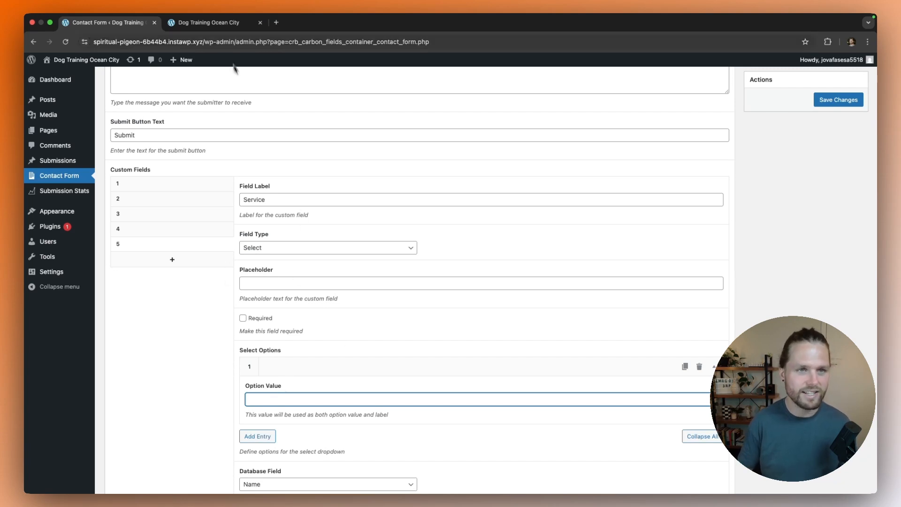
left_click(209, 22)
mouse_move(482, 73)
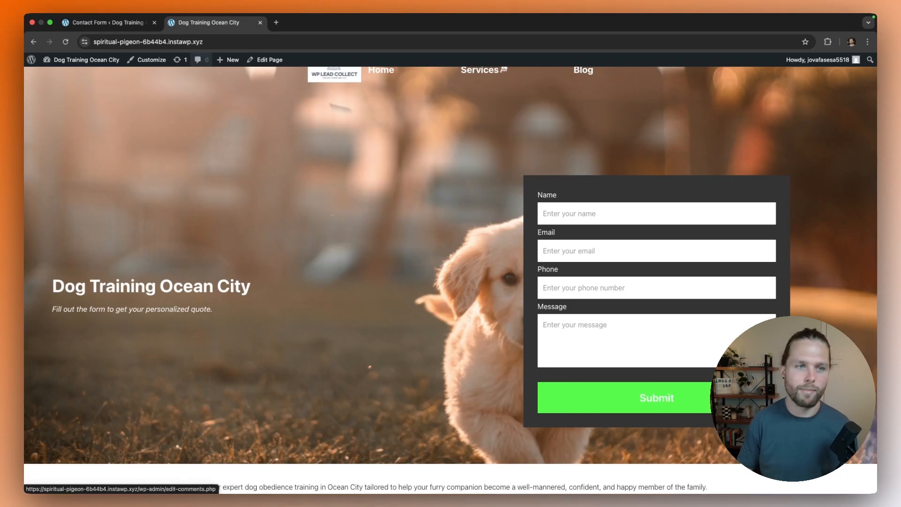
left_click(108, 22)
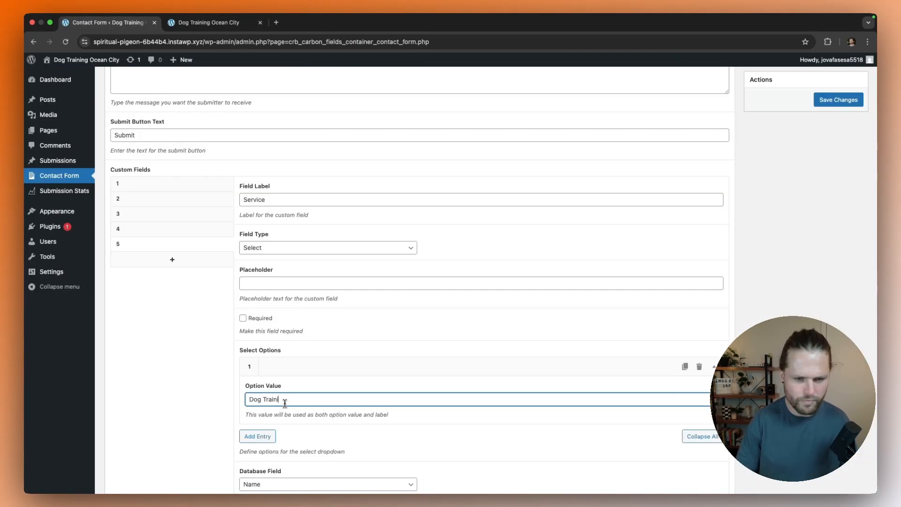
left_click(259, 437)
scroll(282, 437, "down", 2)
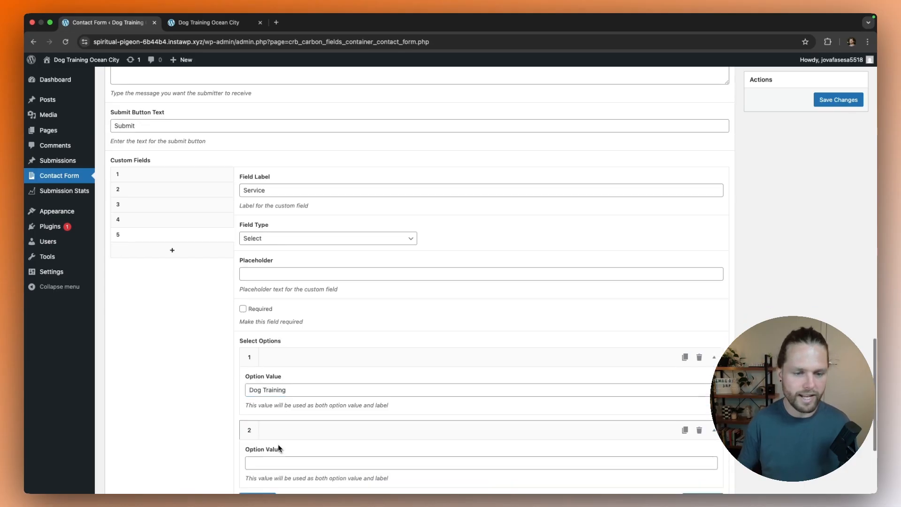
left_click(284, 415)
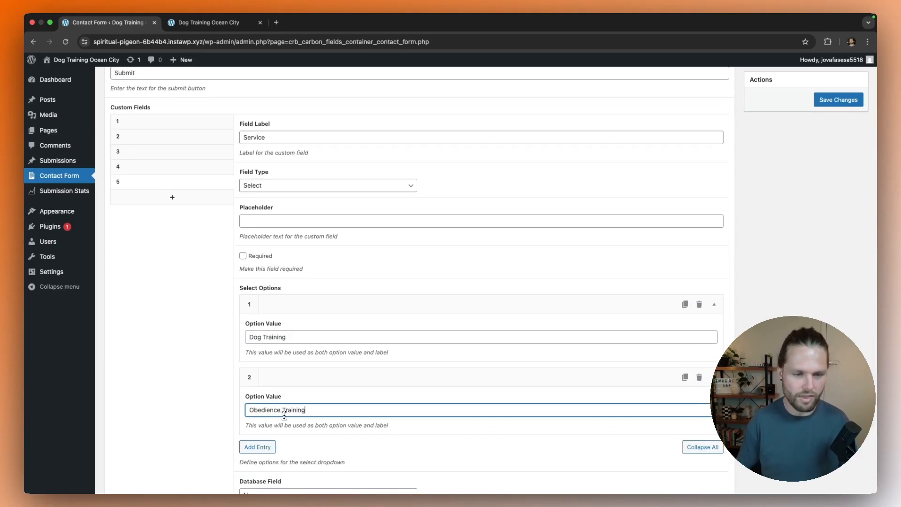
- Add Puppy Training as the third select option of the Service field and save the contact form
scroll(292, 422, "down", 1)
left_click(265, 430)
scroll(282, 425, "down", 2)
left_click(274, 435)
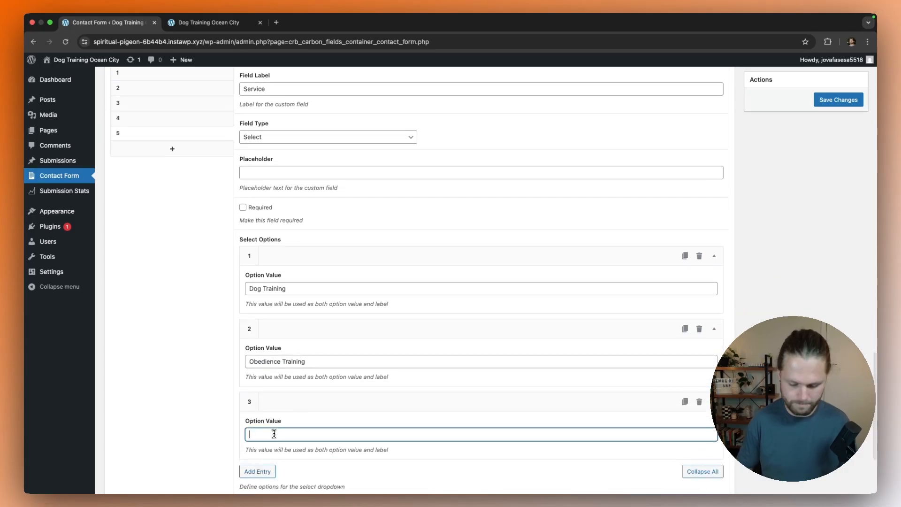
type("Puppy Tra")
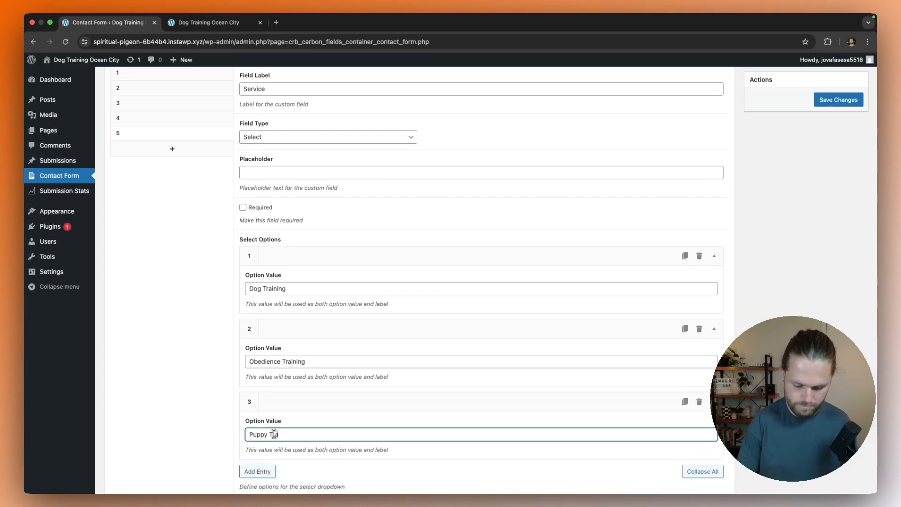
type("ining")
scroll(328, 382, "down", 2)
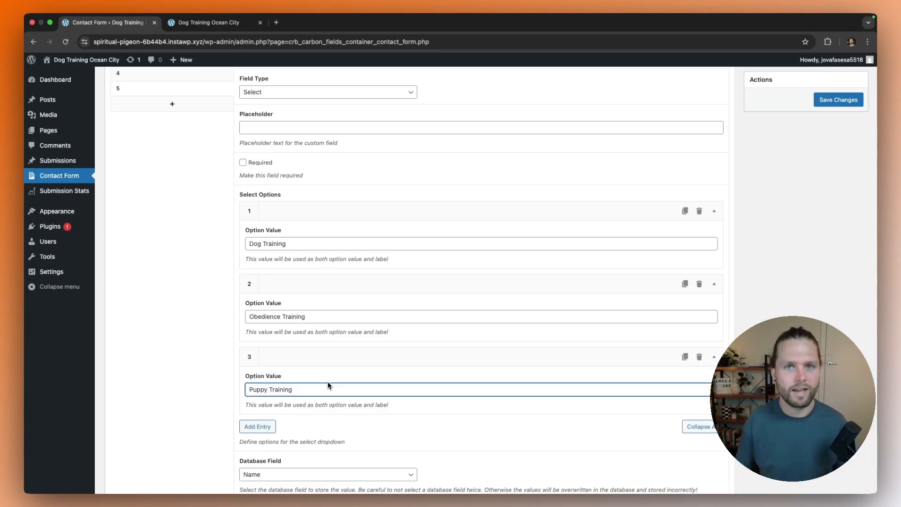
scroll(330, 383, "down", 3)
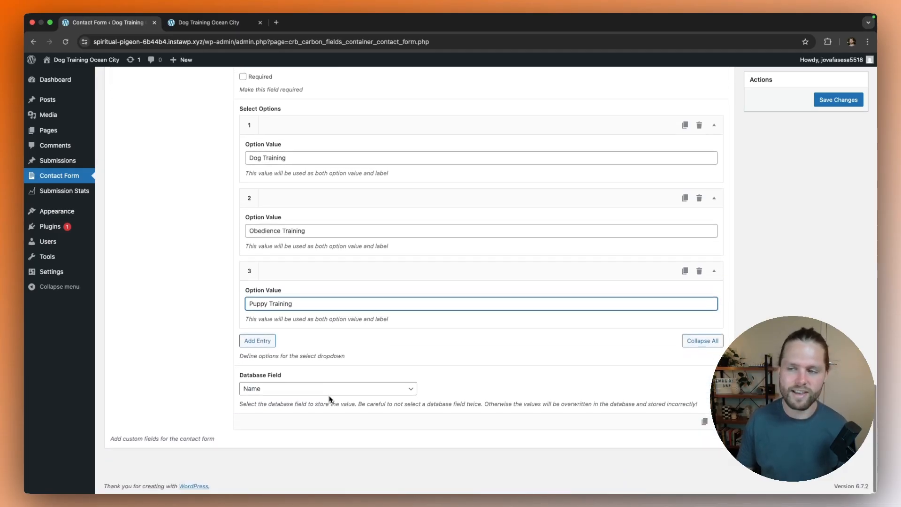
scroll(423, 291, "up", 1)
left_click(839, 100)
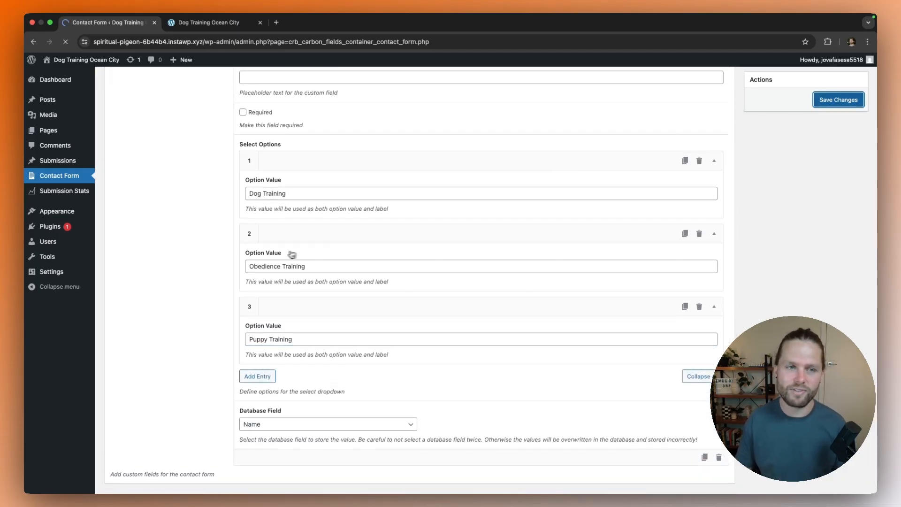
- Test the Service dropdown on the homepage form by choosing Obedience Training and finally Puppy Training
key("ctrl+Tab")
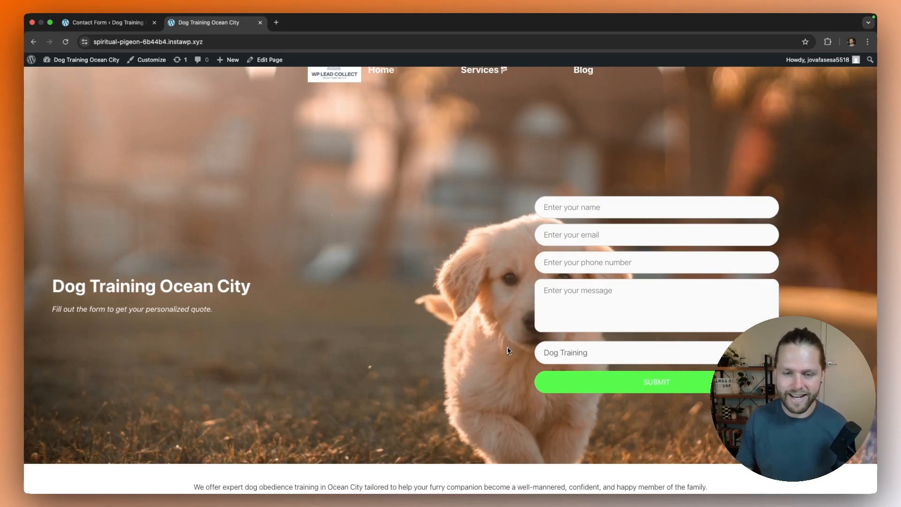
left_click(563, 354)
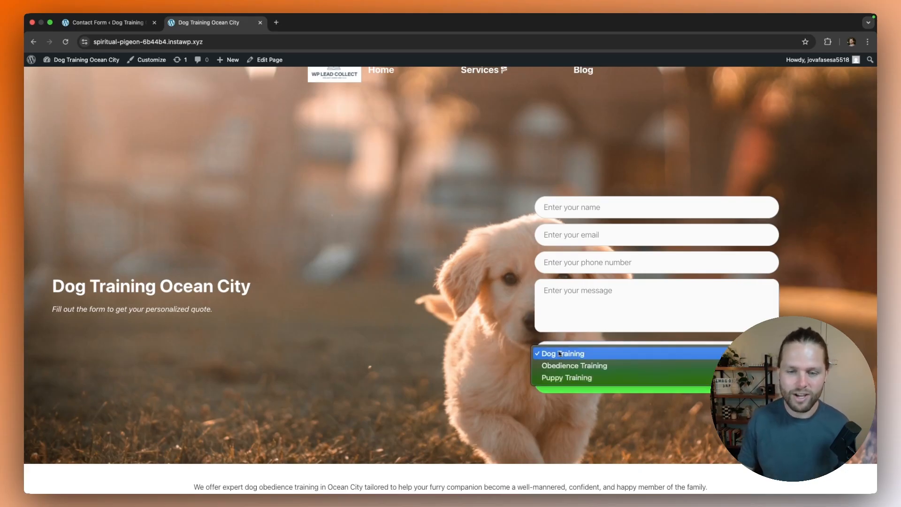
left_click(577, 366)
left_click(576, 363)
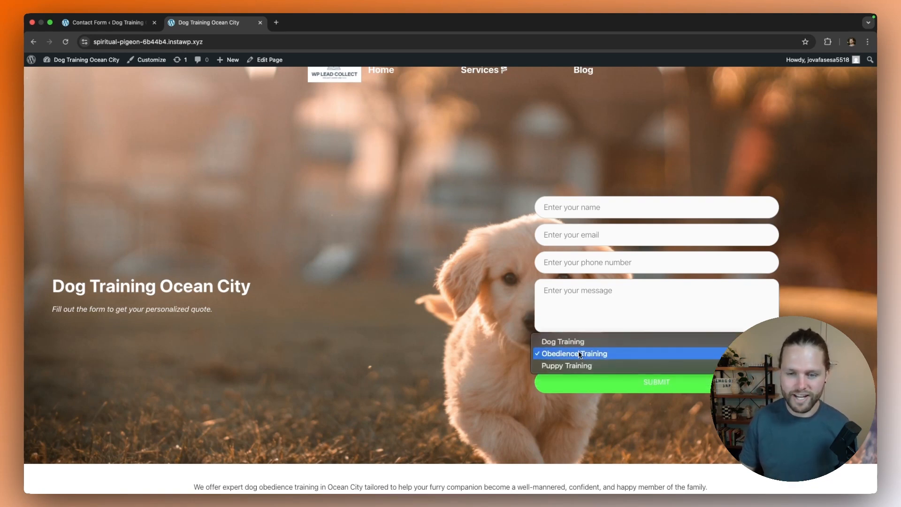
left_click(577, 364)
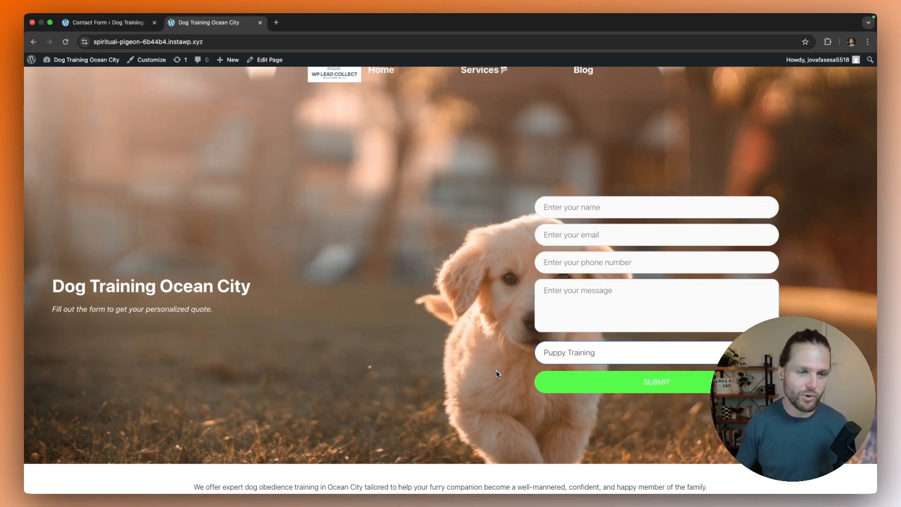
- Move the Service field up to second place in the custom fields, directly after Name, and save the form
key("ctrl+shift+Tab")
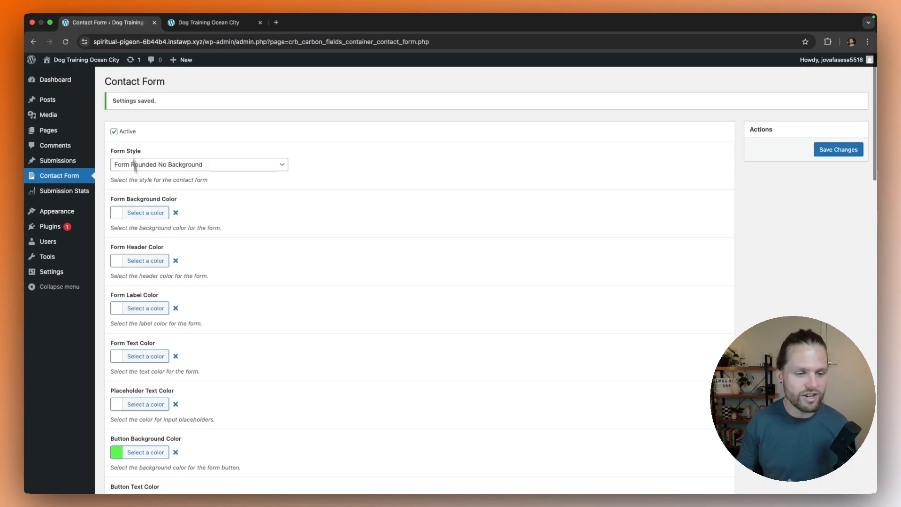
scroll(150, 165, "down", 15)
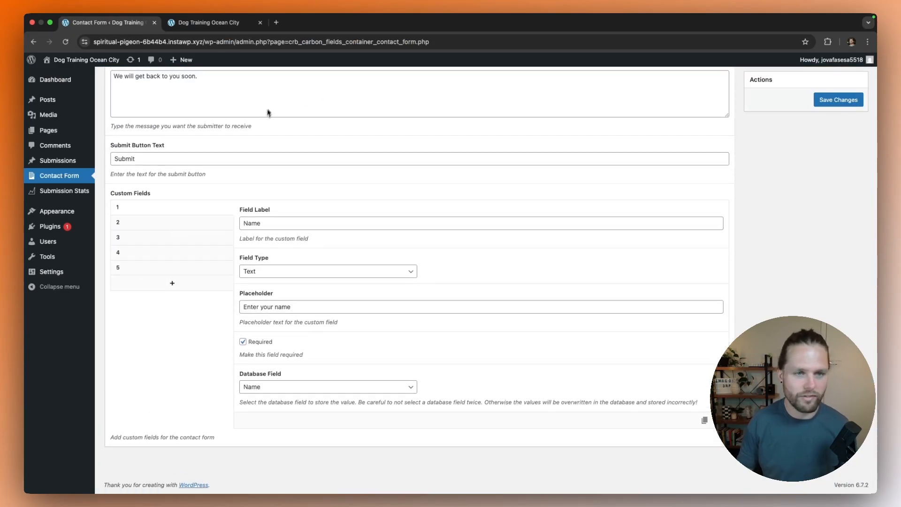
left_click(135, 270)
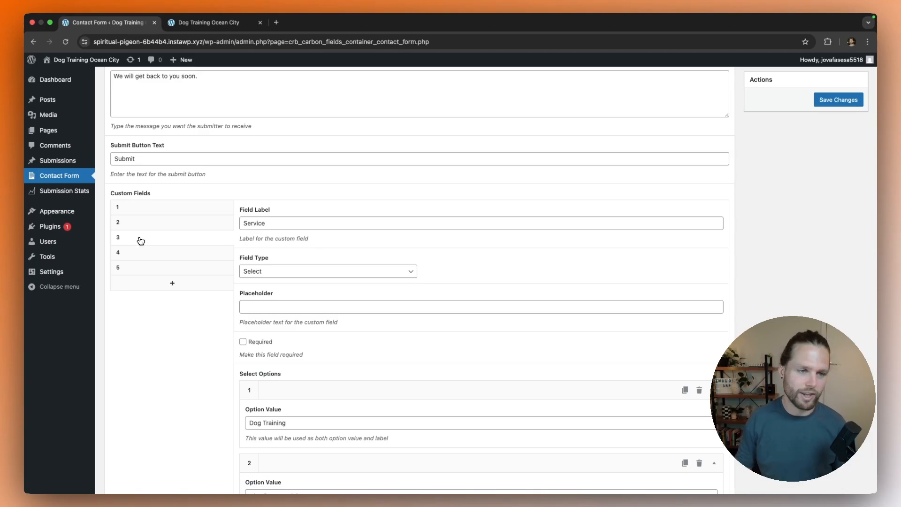
scroll(155, 235, "down", 4)
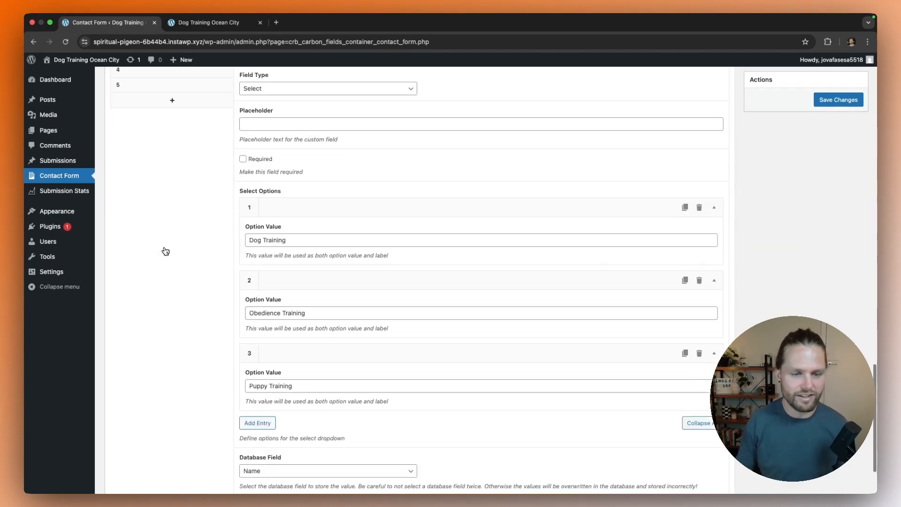
scroll(169, 268, "up", 8)
left_click(828, 100)
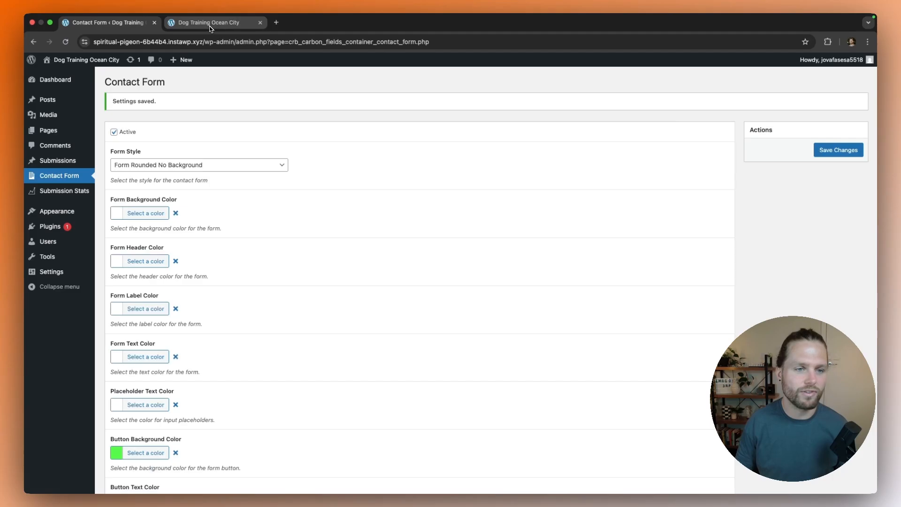
- Check the Service dropdown's new position and its options on the homepage form, leaving Dog Training selected
left_click(210, 25)
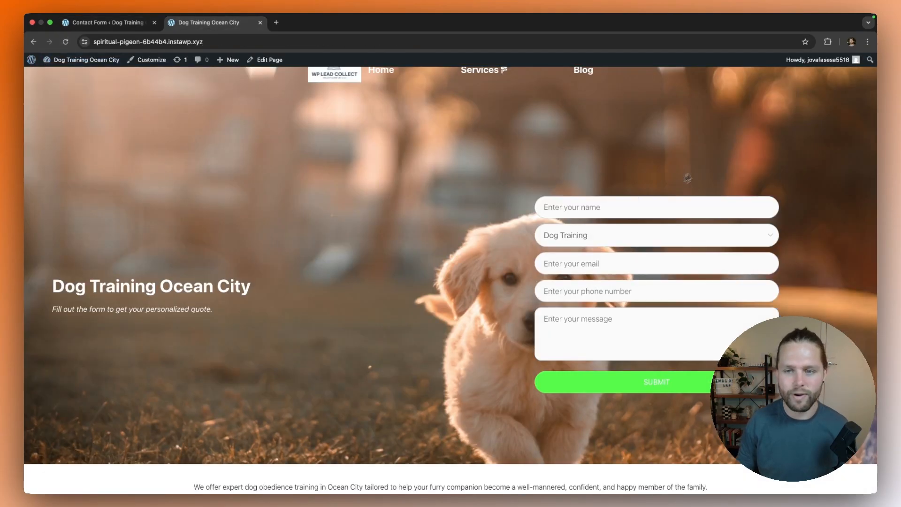
left_click(640, 236)
left_click(640, 235)
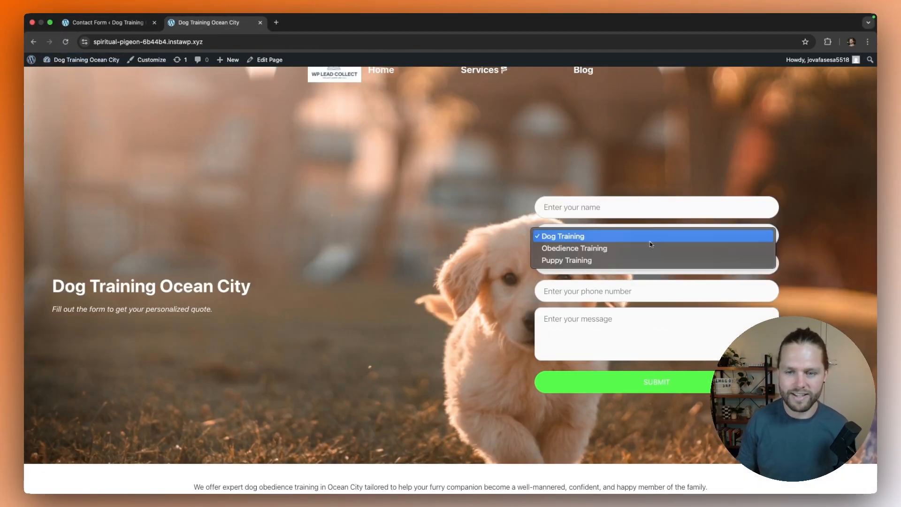
left_click(501, 231)
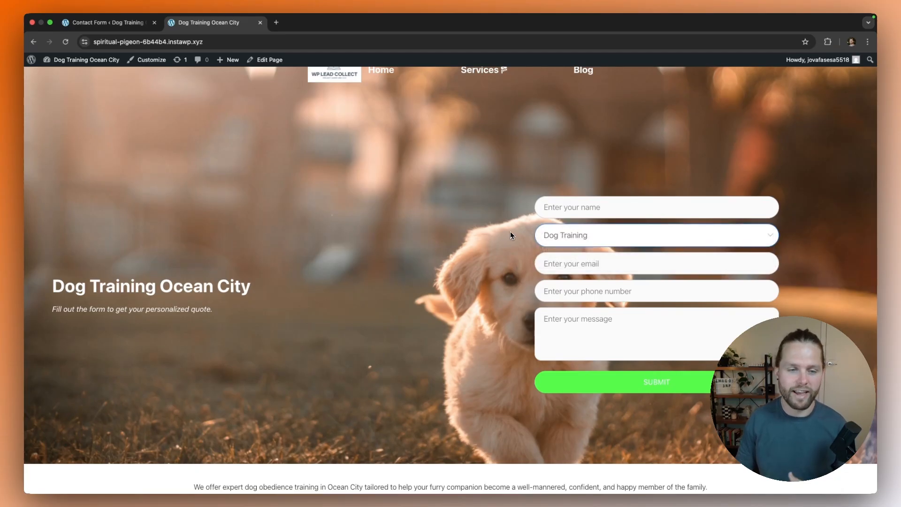